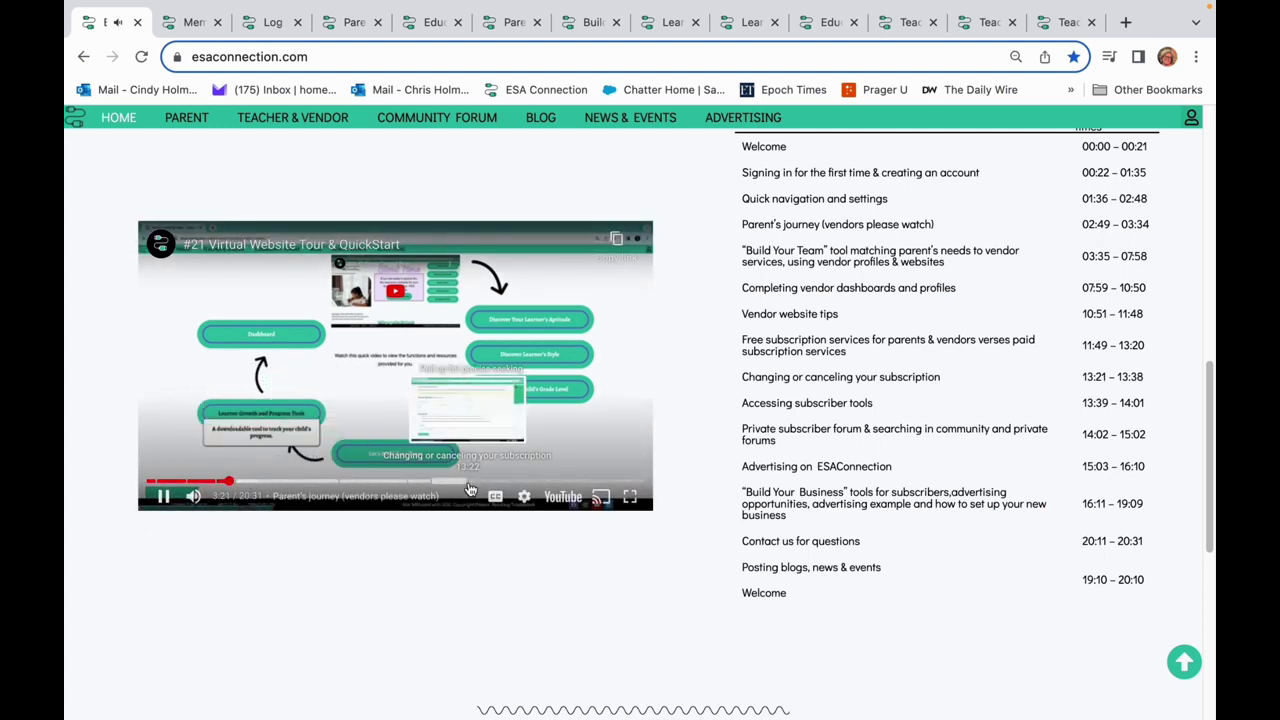
Step: Review the home page welcome section, briefly opening and closing the account menu
scroll(630, 610, up, 6)
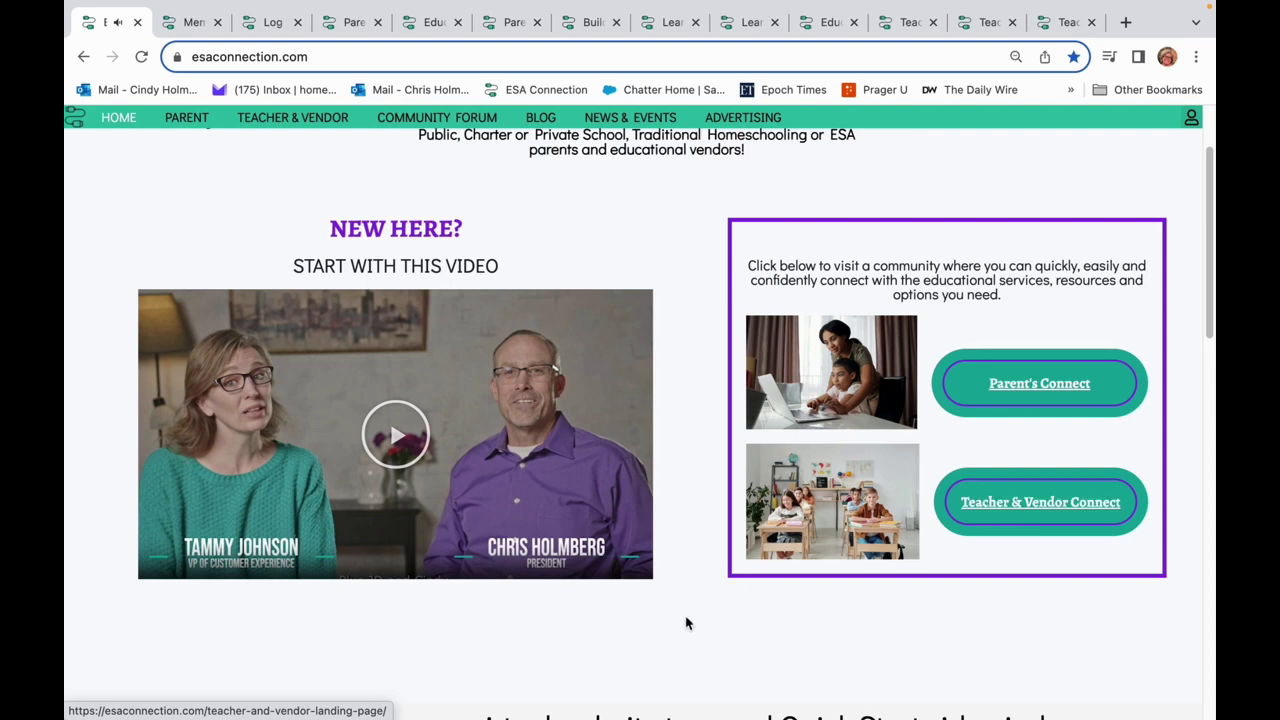
scroll(790, 548, up, 2)
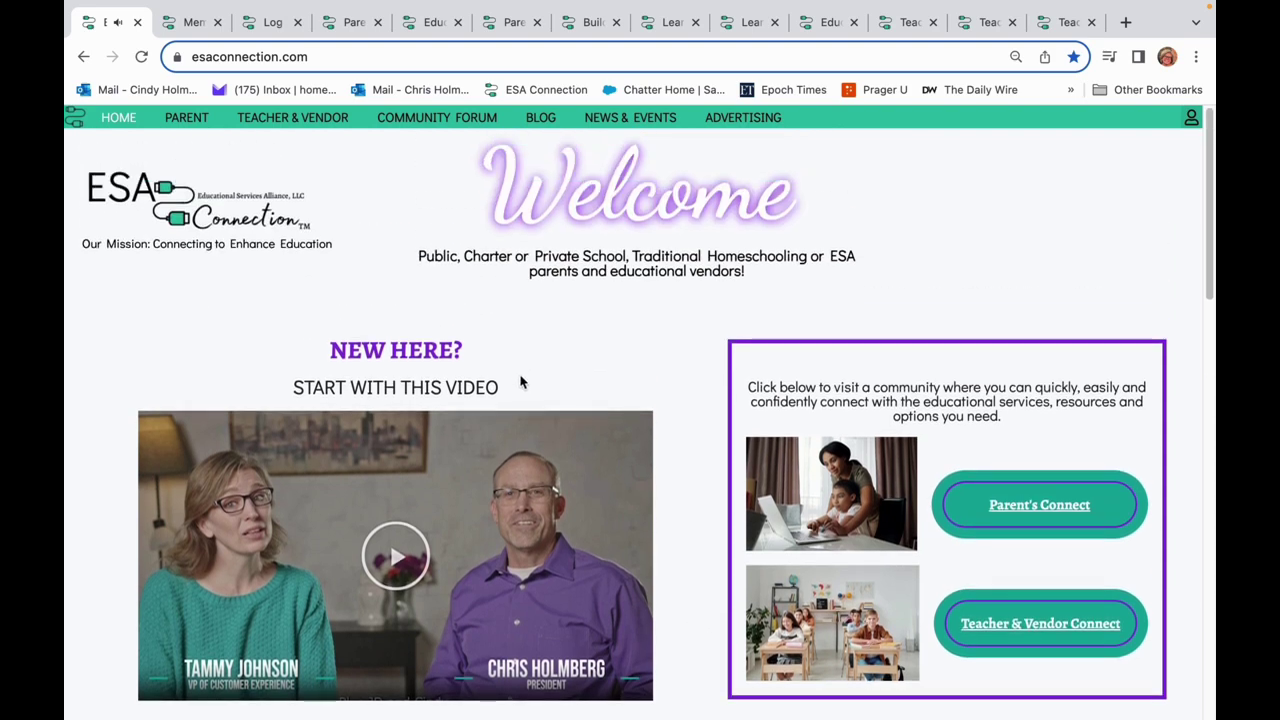
click(1191, 118)
click(1191, 119)
scroll(688, 588, down, 15)
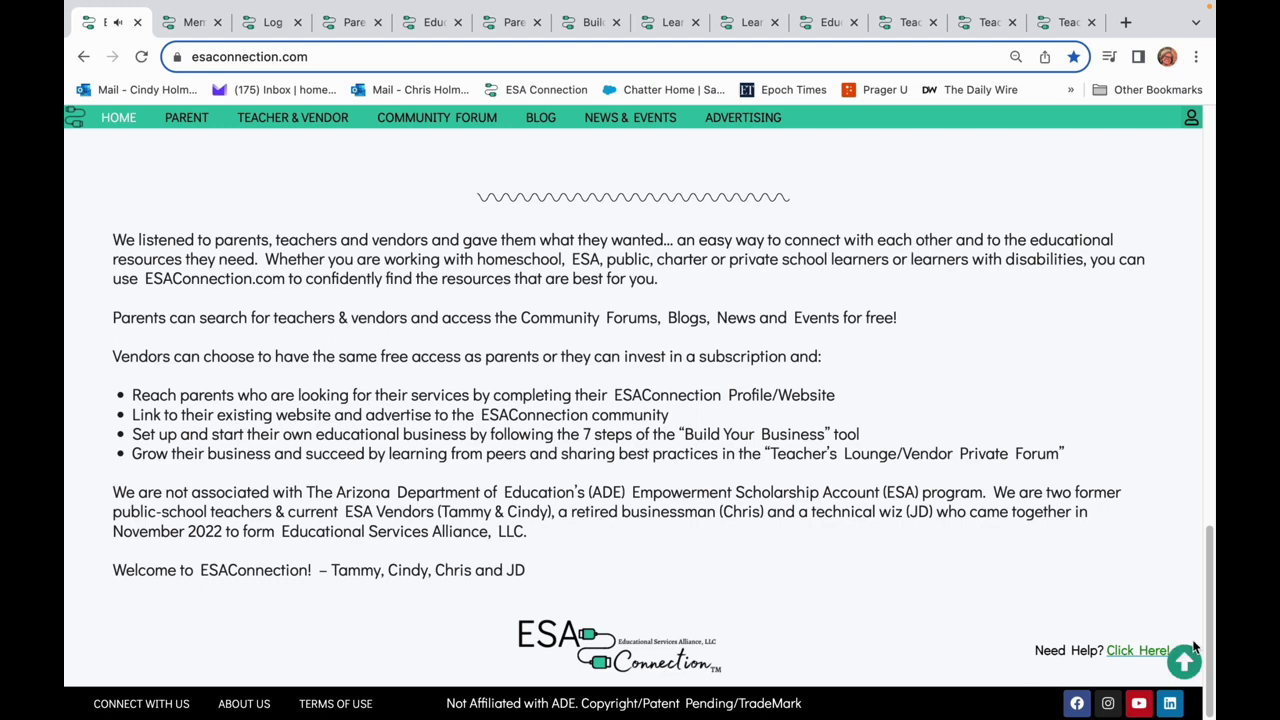
scroll(751, 591, up, 15)
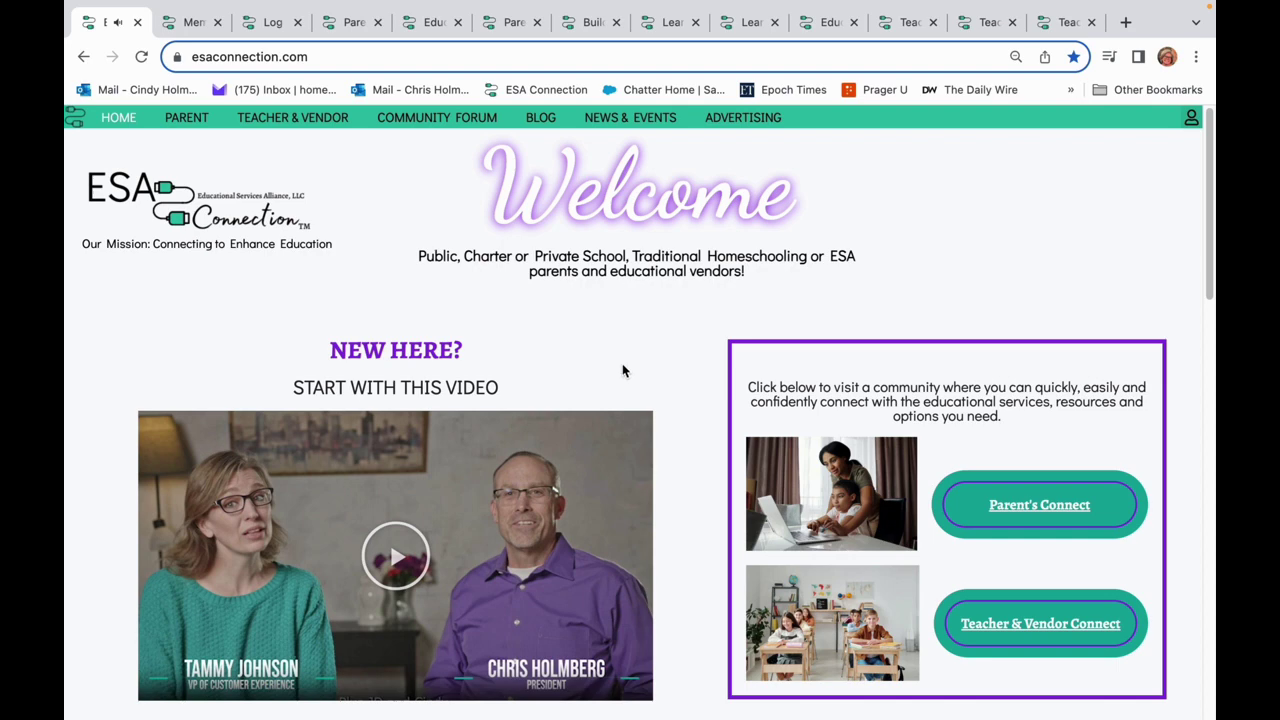
click(194, 25)
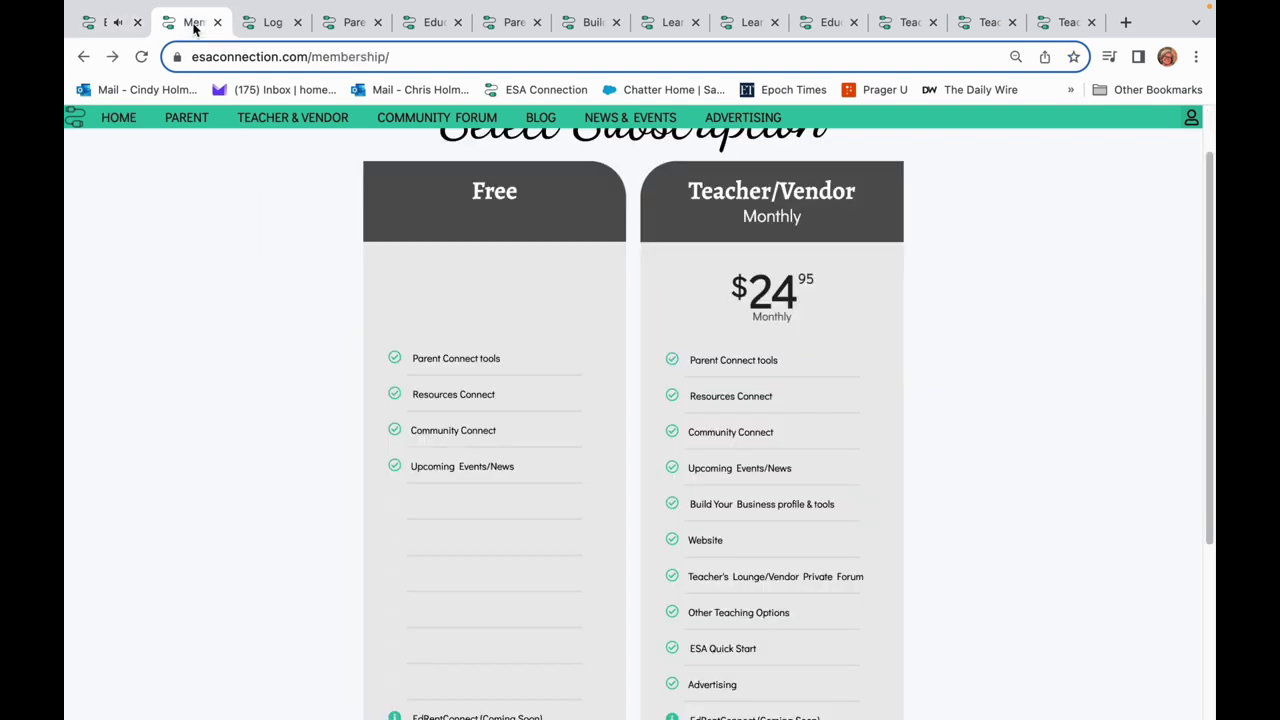
scroll(520, 312, up, 1)
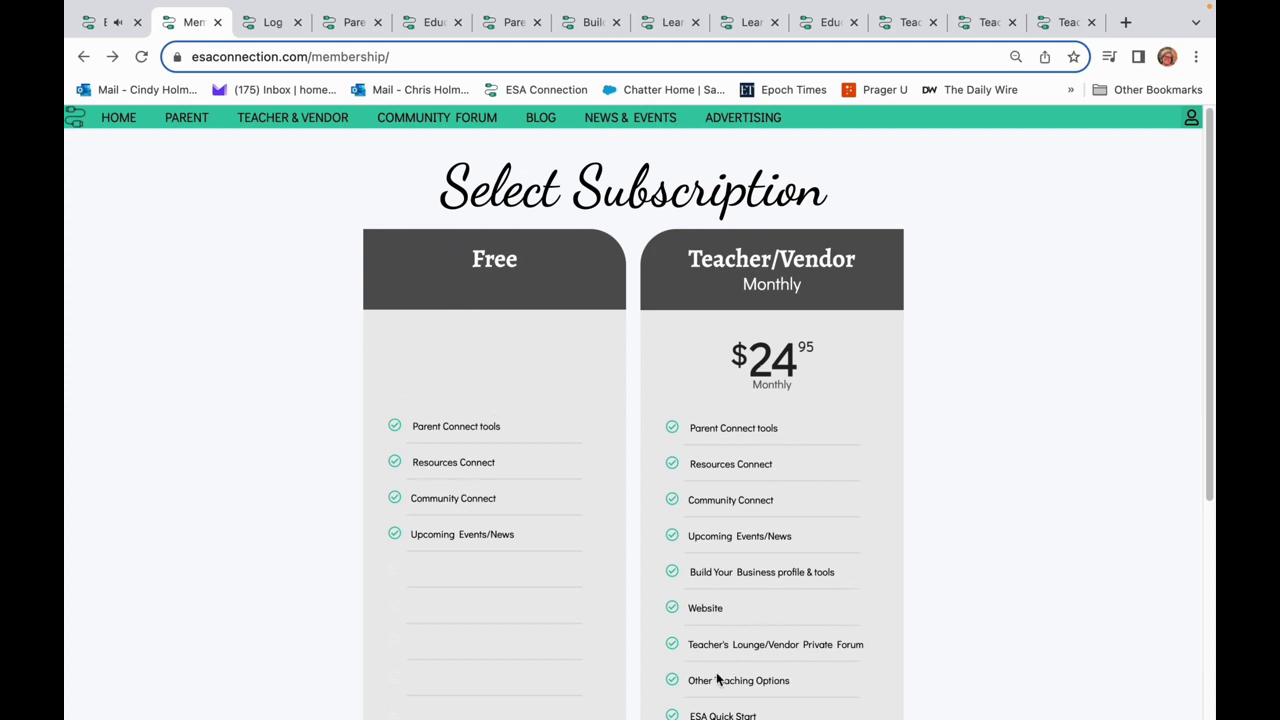
click(268, 24)
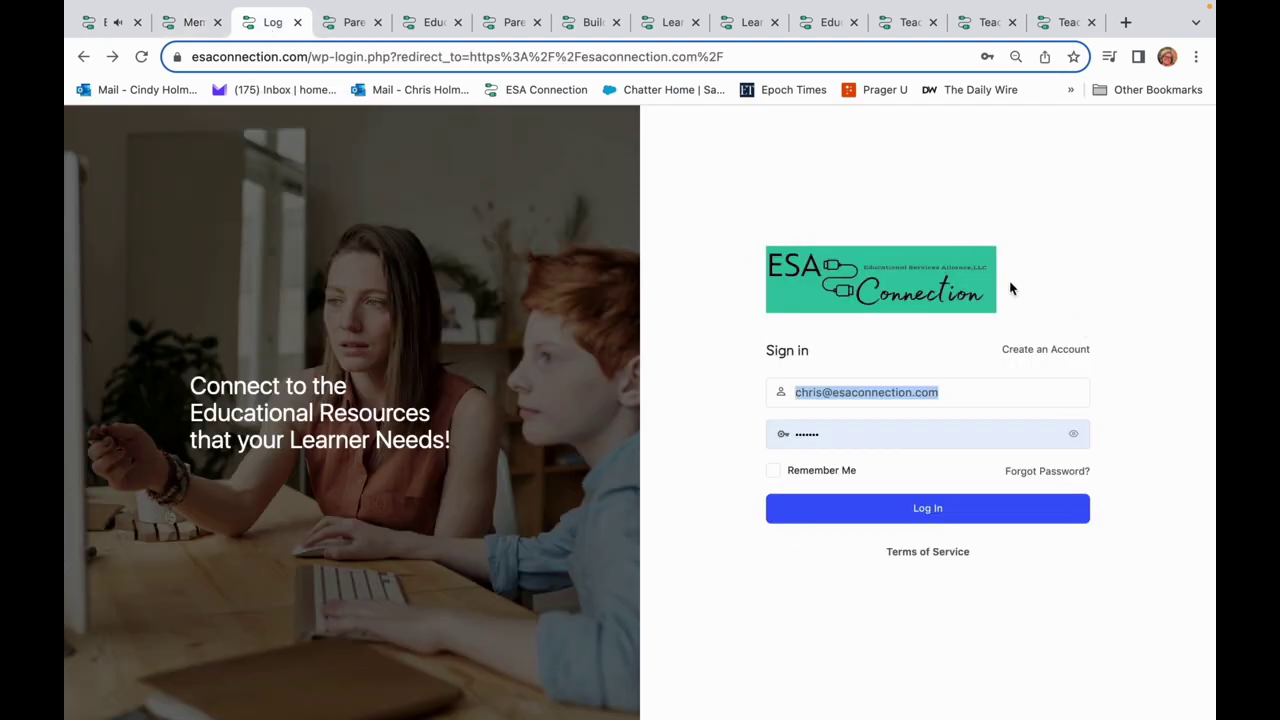
click(355, 23)
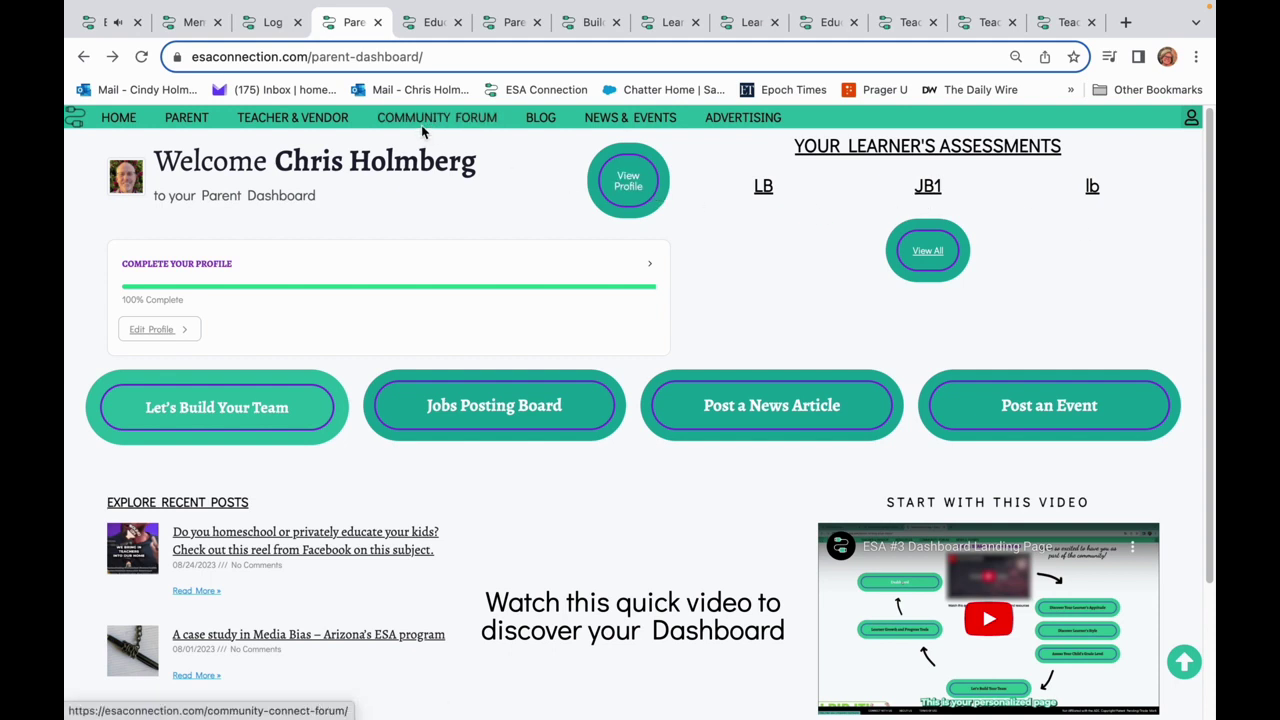
click(192, 22)
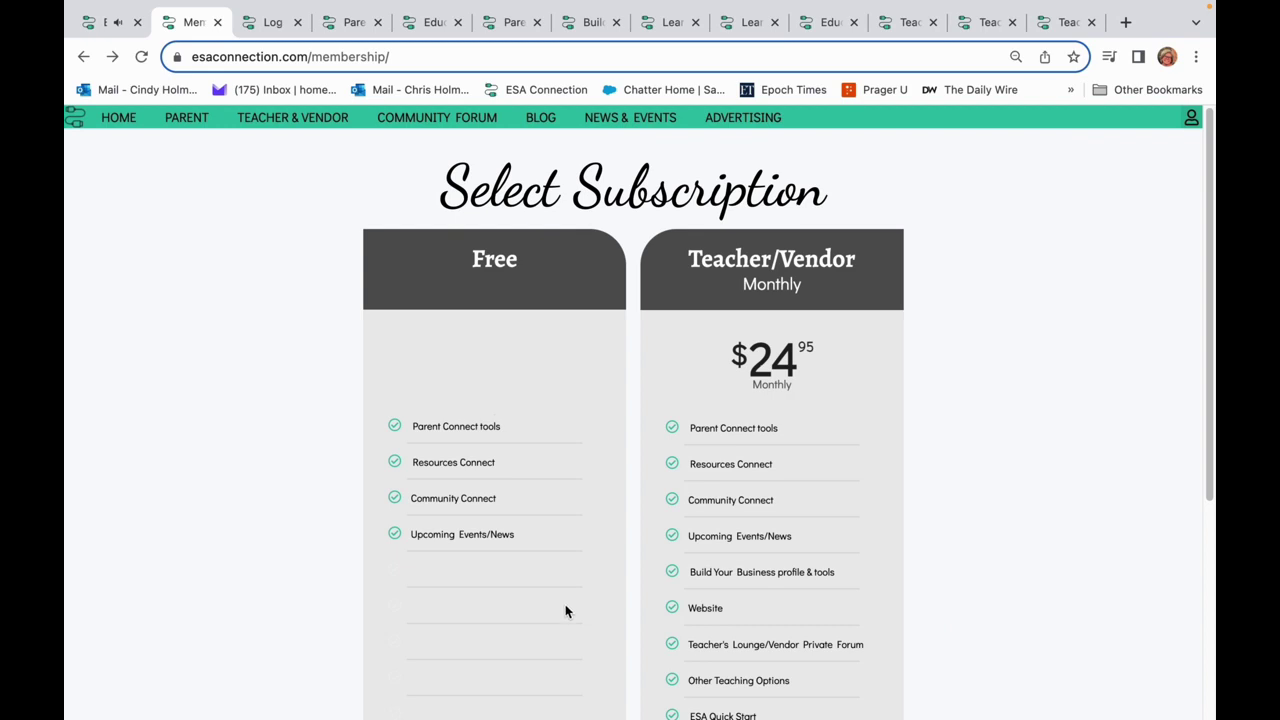
Step: Read through the Free versus Teacher/Vendor plan features on the membership page
scroll(653, 465, down, 1)
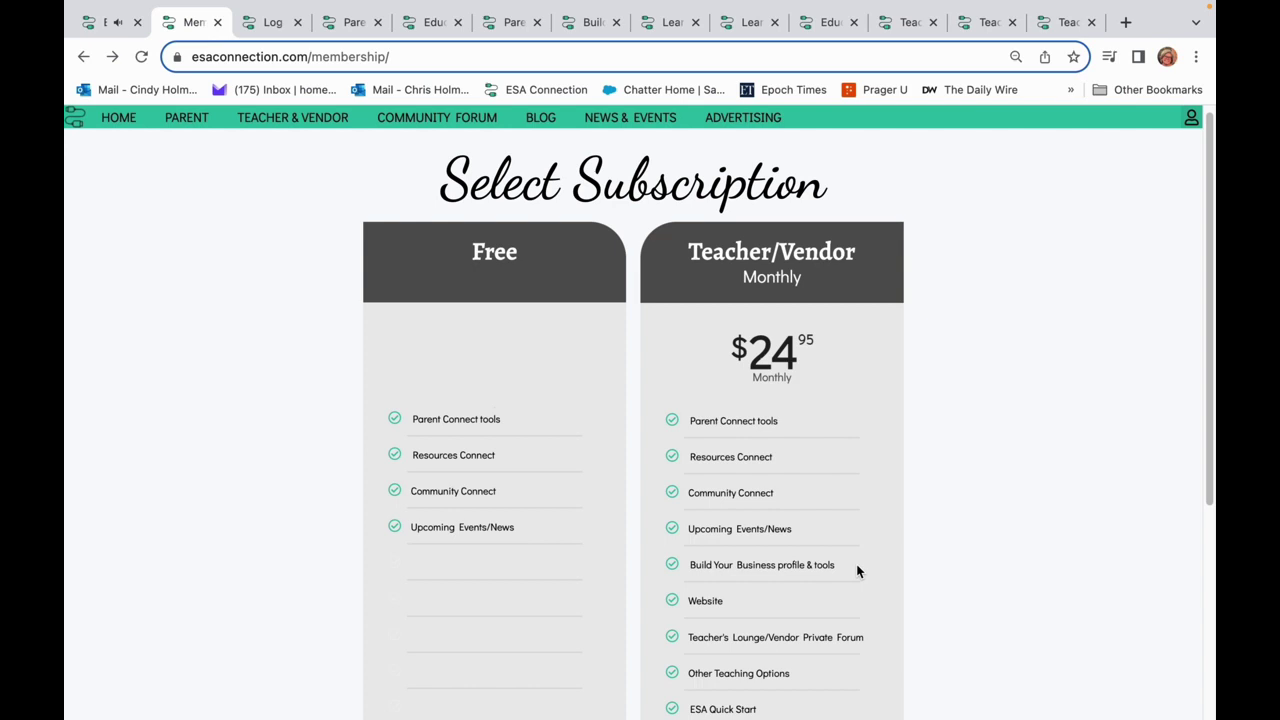
scroll(857, 571, down, 1)
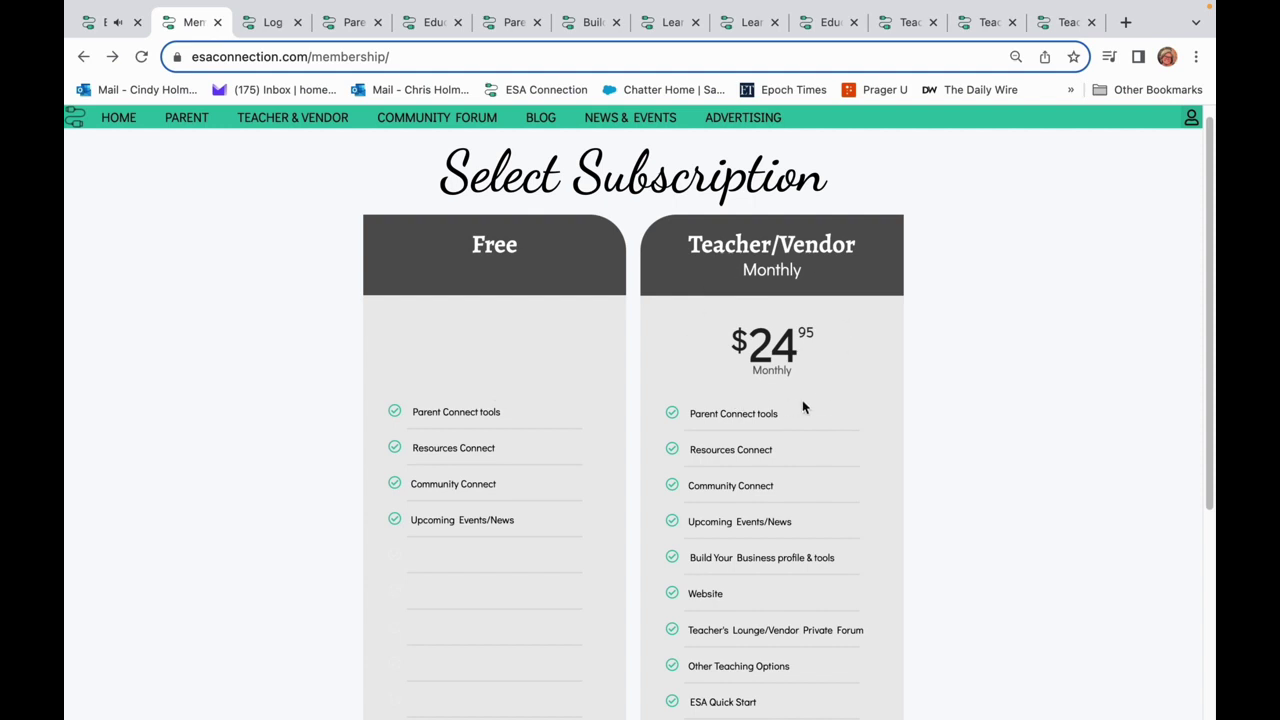
scroll(827, 570, down, 5)
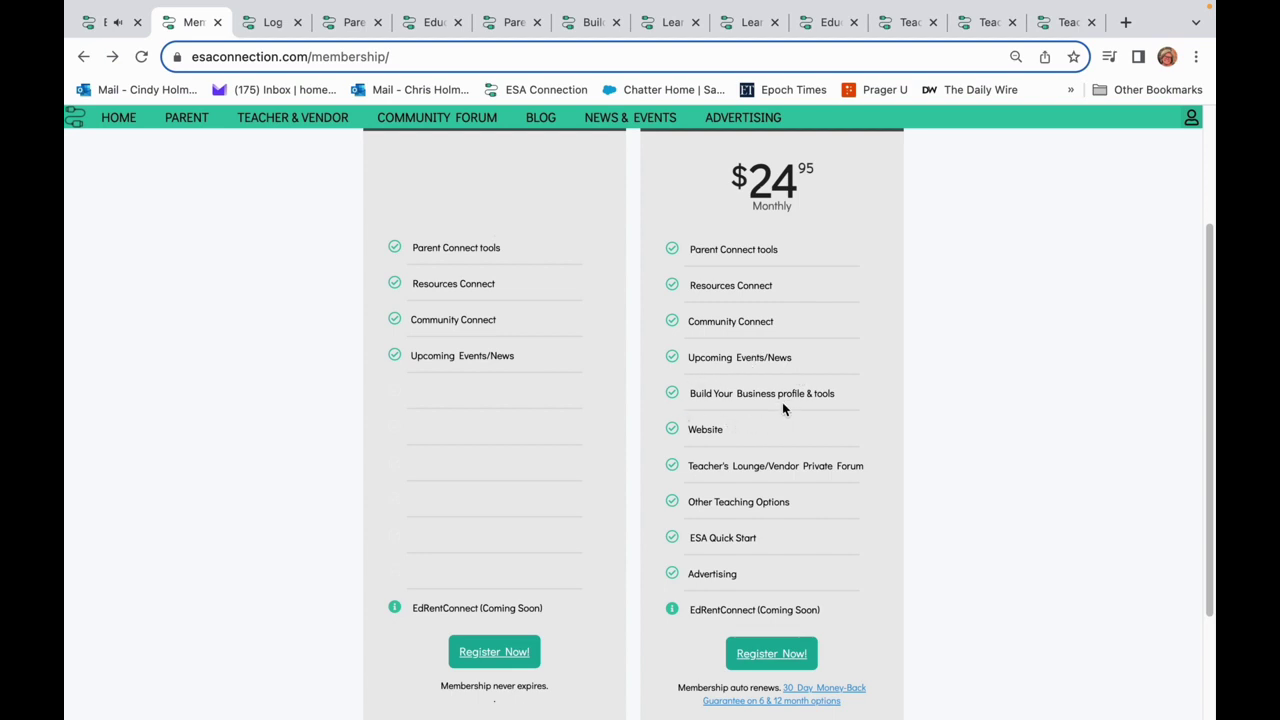
scroll(740, 435, up, 2)
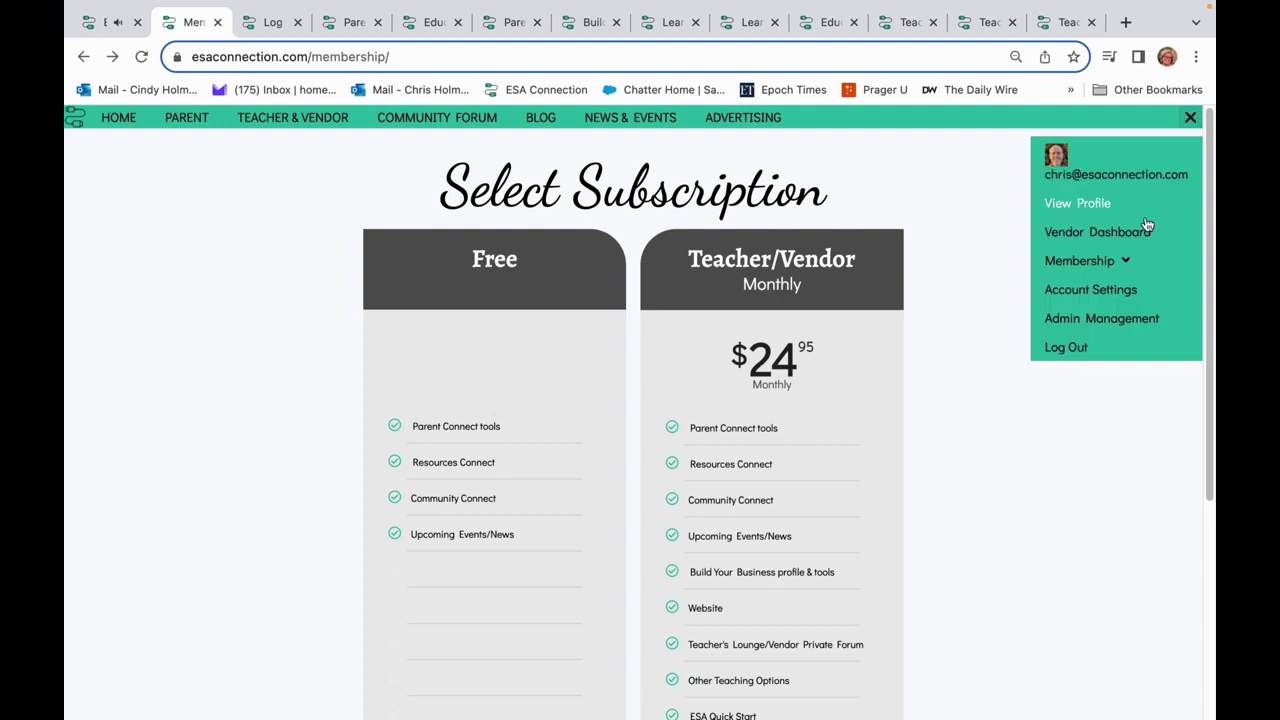
Step: Expand and collapse Membership in the account menu, close the menu, and go back to the Welcome page
click(1126, 262)
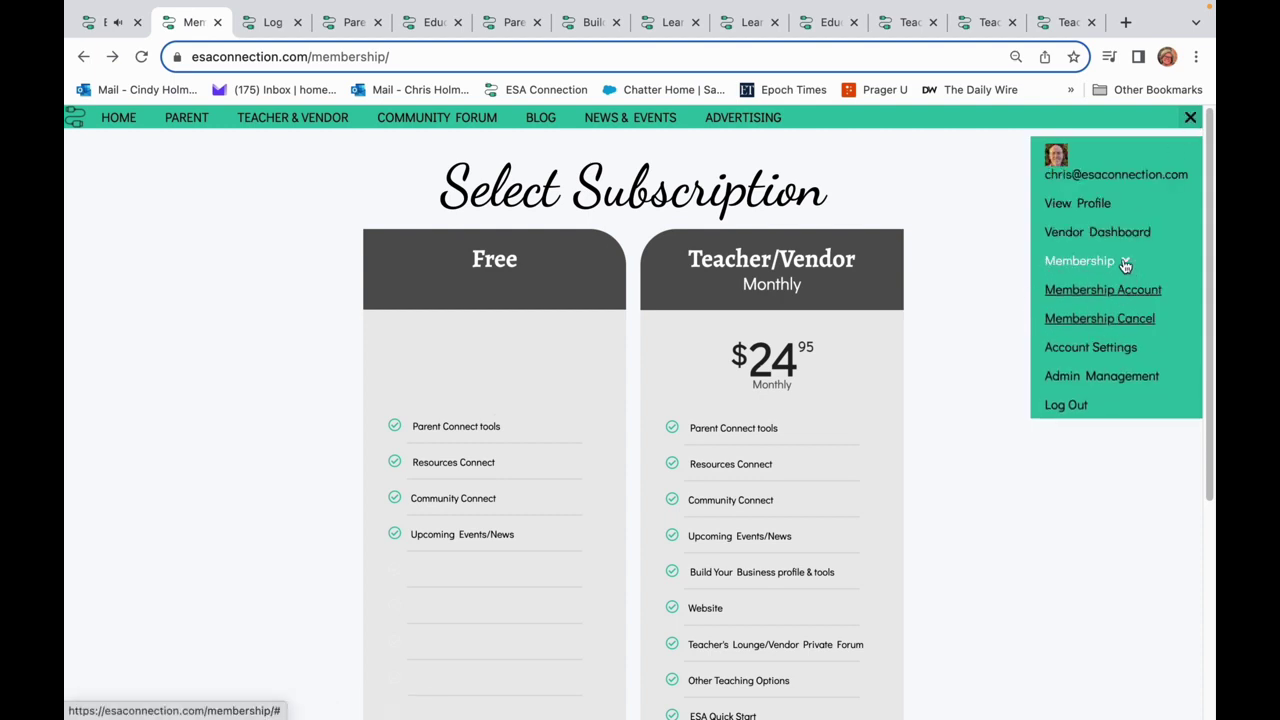
click(1126, 262)
scroll(816, 547, down, 4)
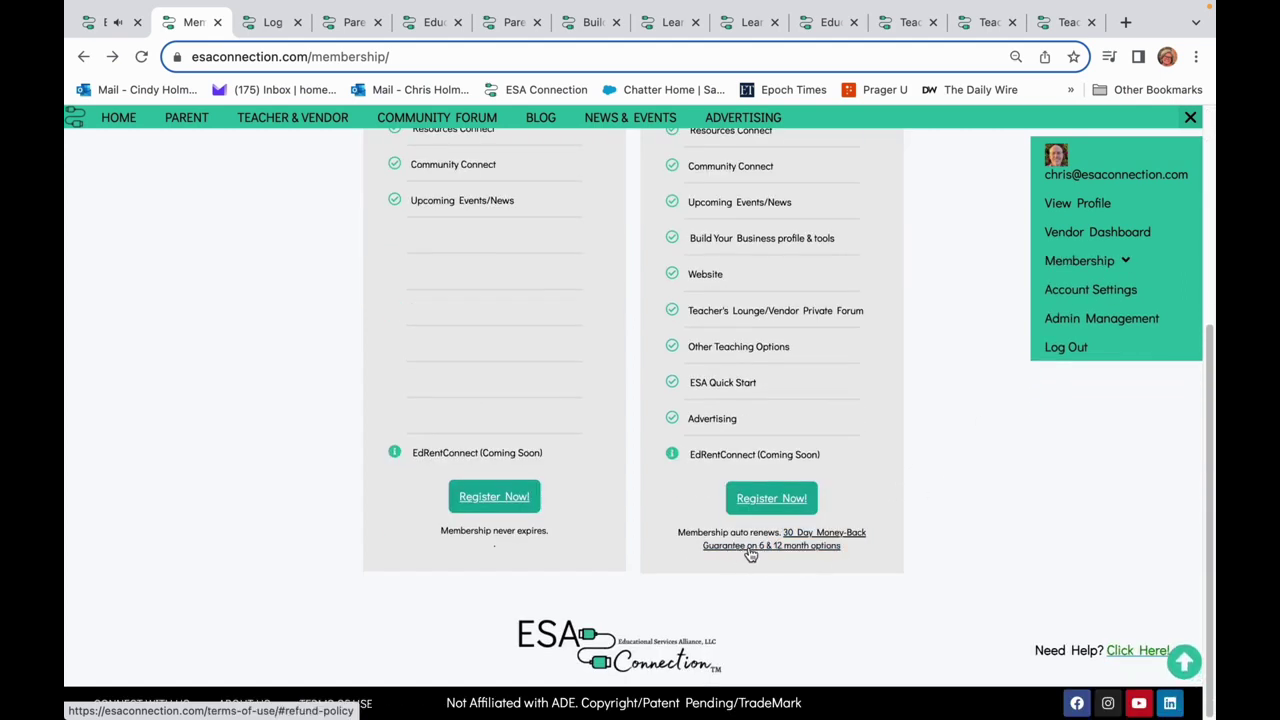
click(1190, 117)
scroll(793, 480, up, 3)
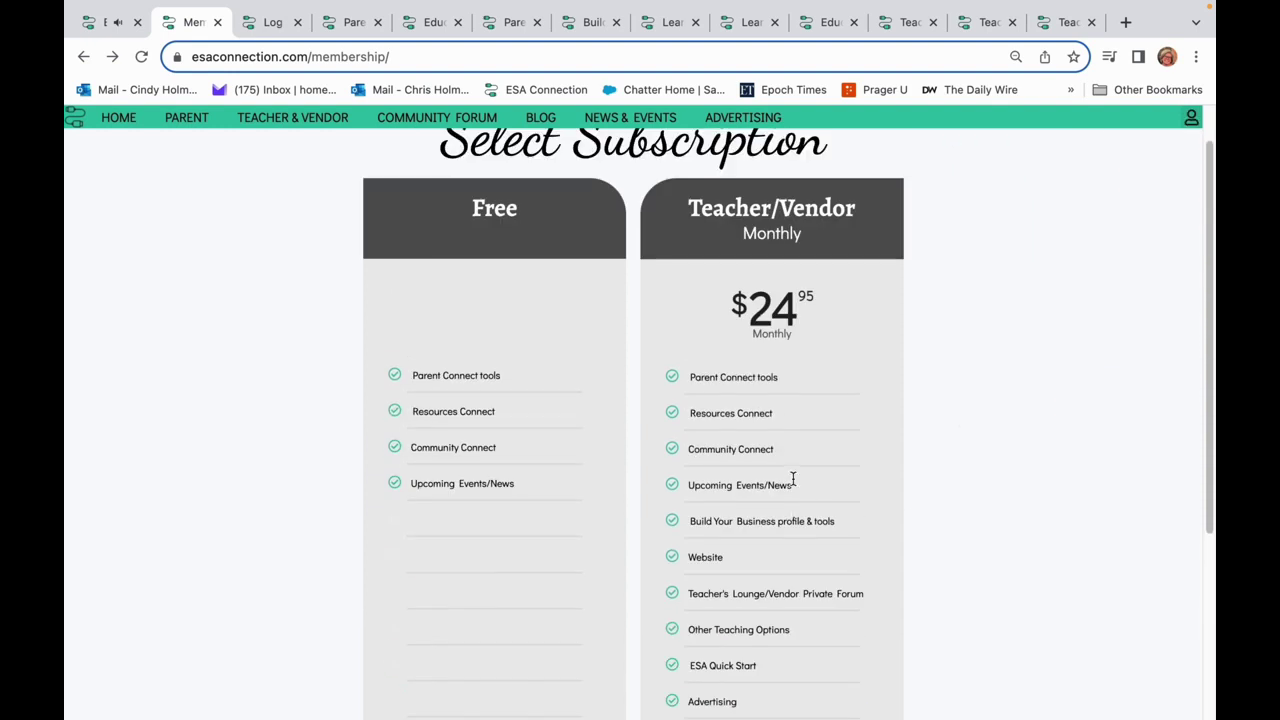
scroll(788, 546, down, 1)
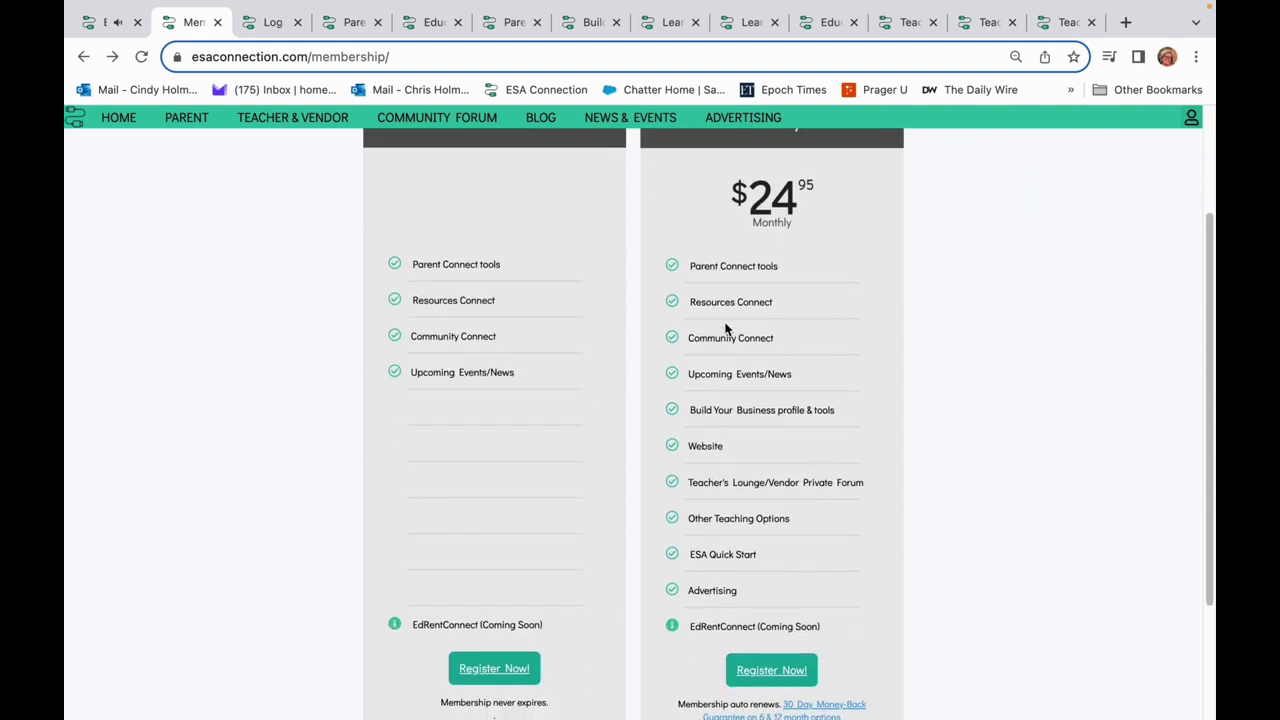
scroll(820, 387, up, 2)
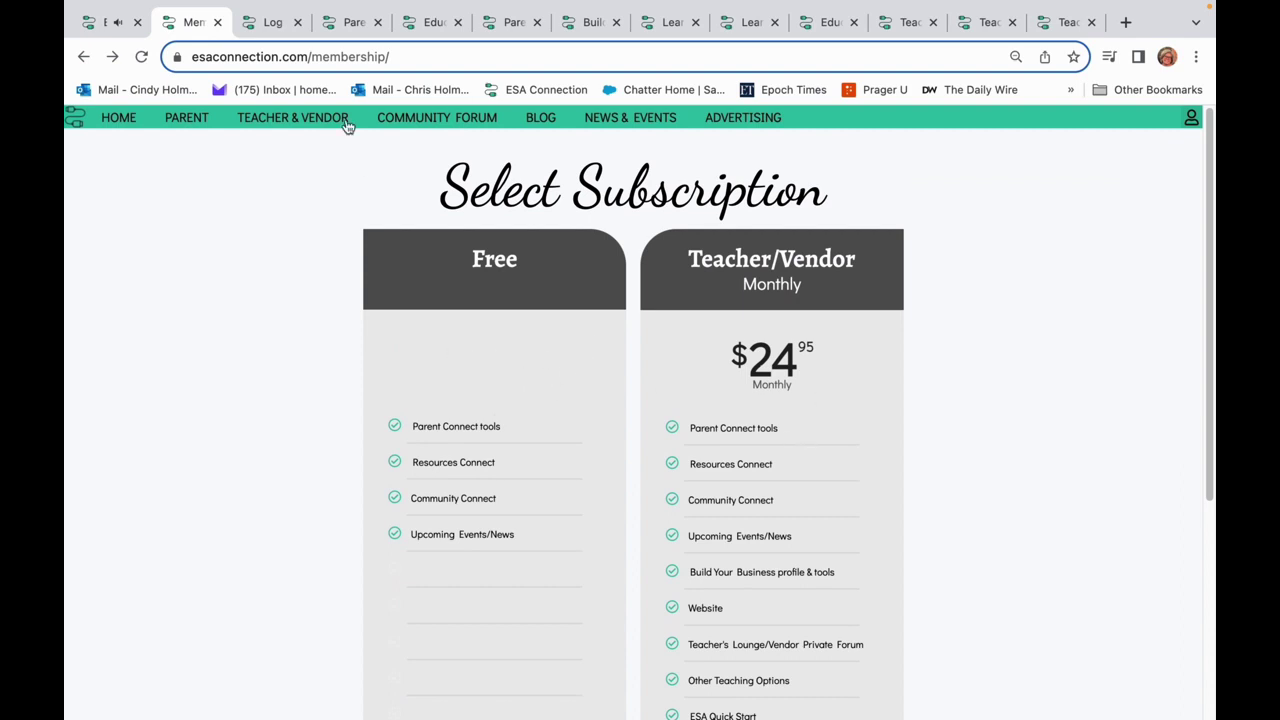
click(108, 22)
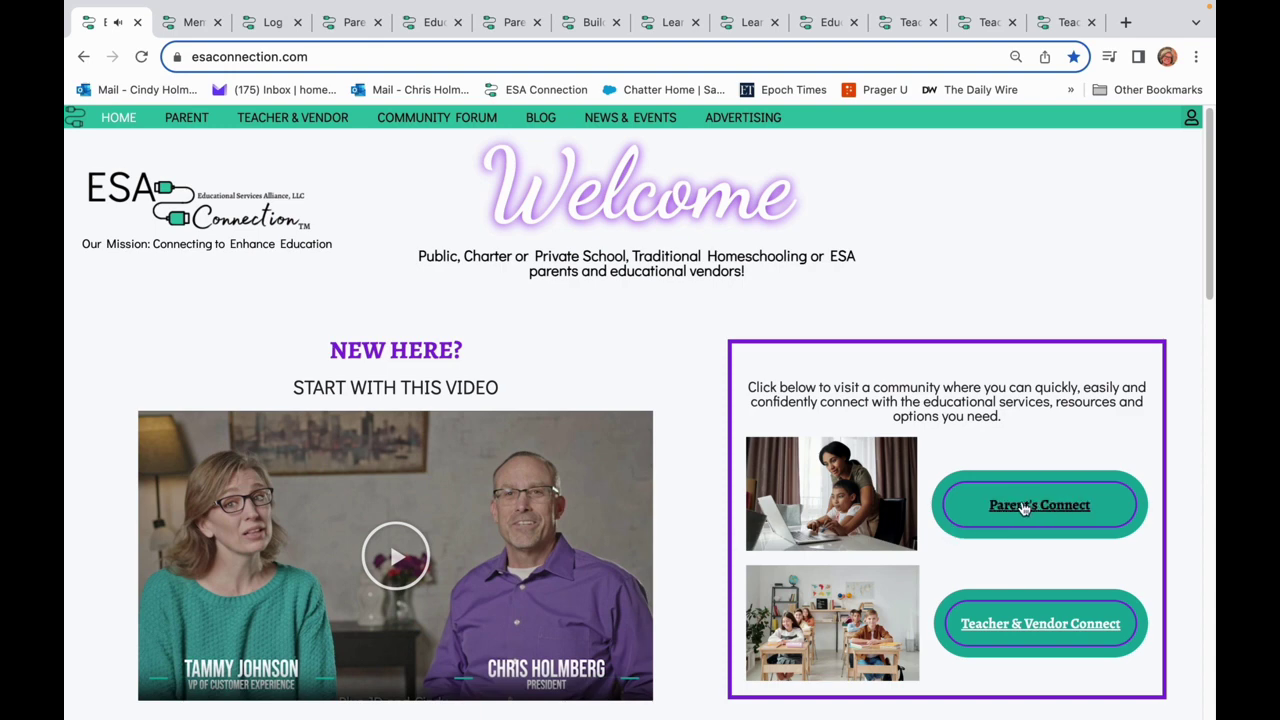
click(1192, 120)
click(1192, 120)
click(1191, 120)
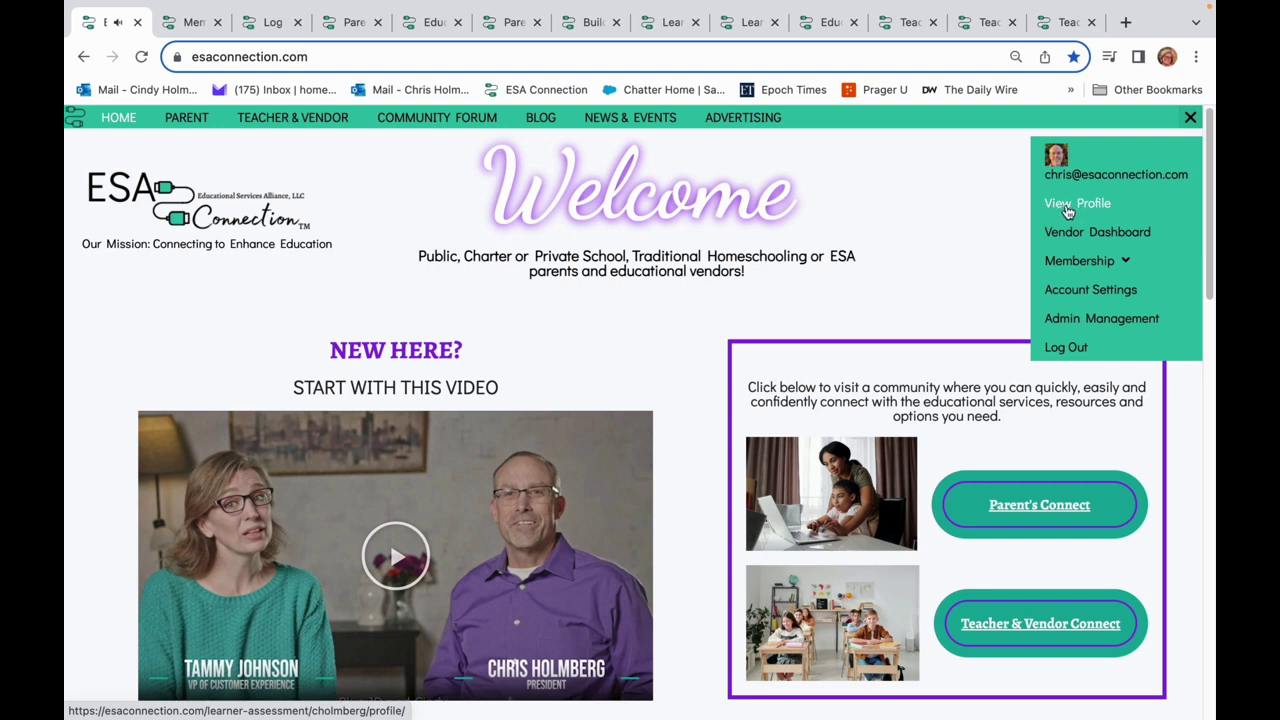
click(1128, 263)
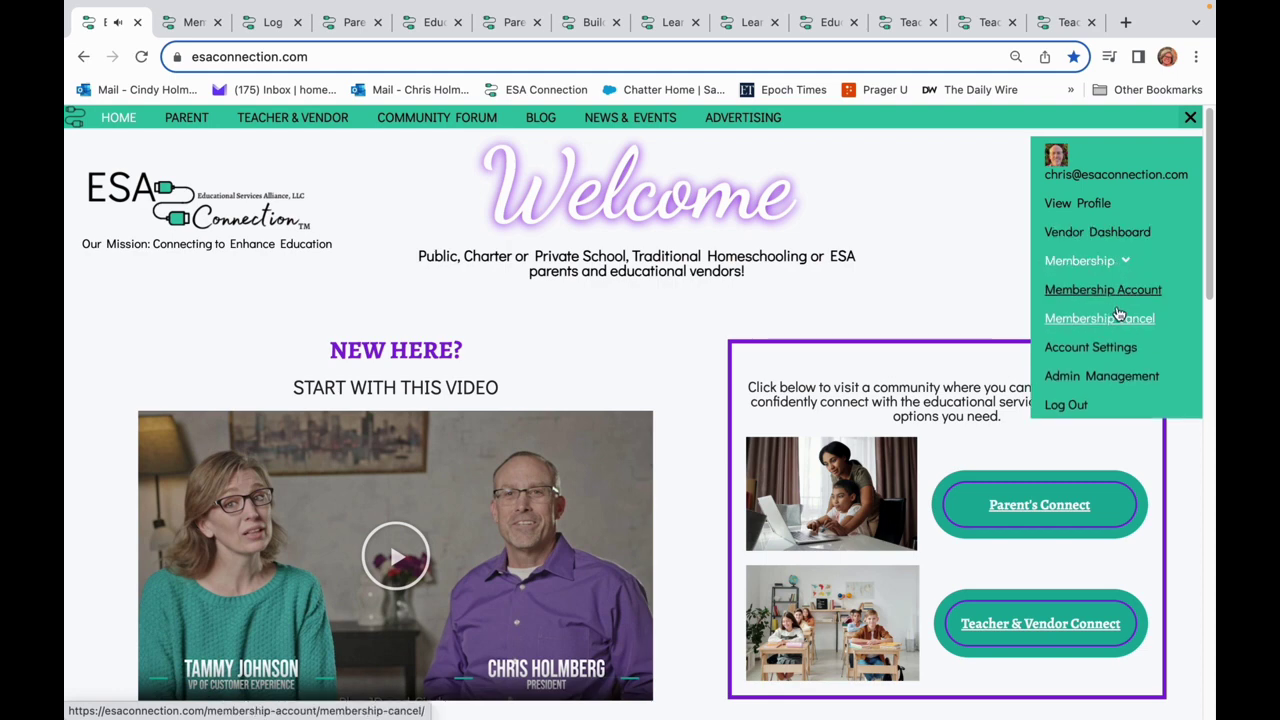
click(1125, 292)
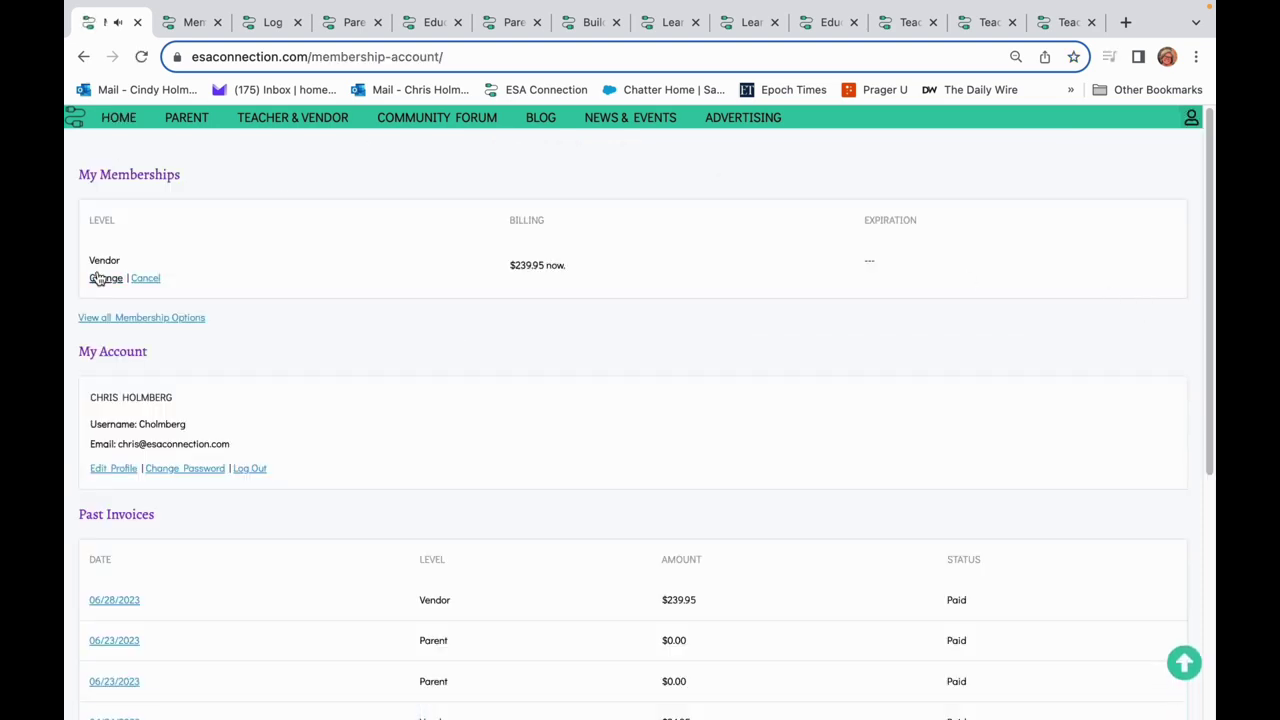
click(84, 56)
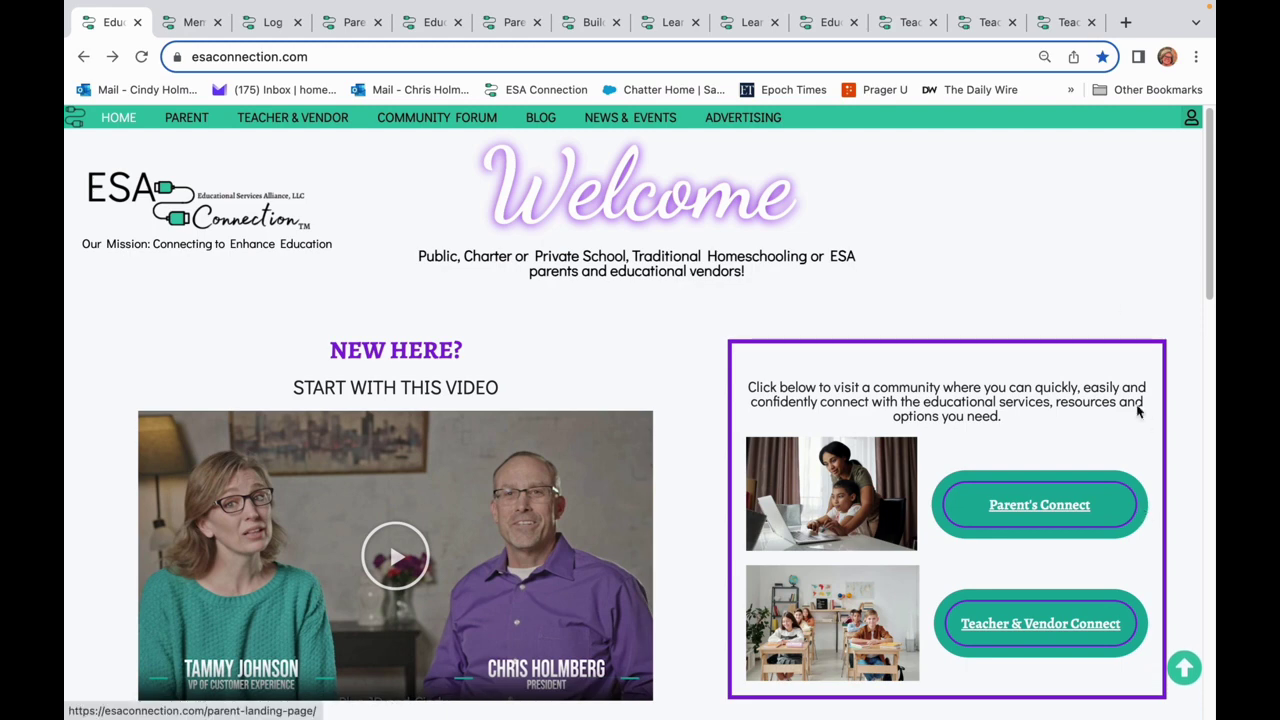
Step: In Account Settings, disable all email notifications under Notification Settings
click(1191, 118)
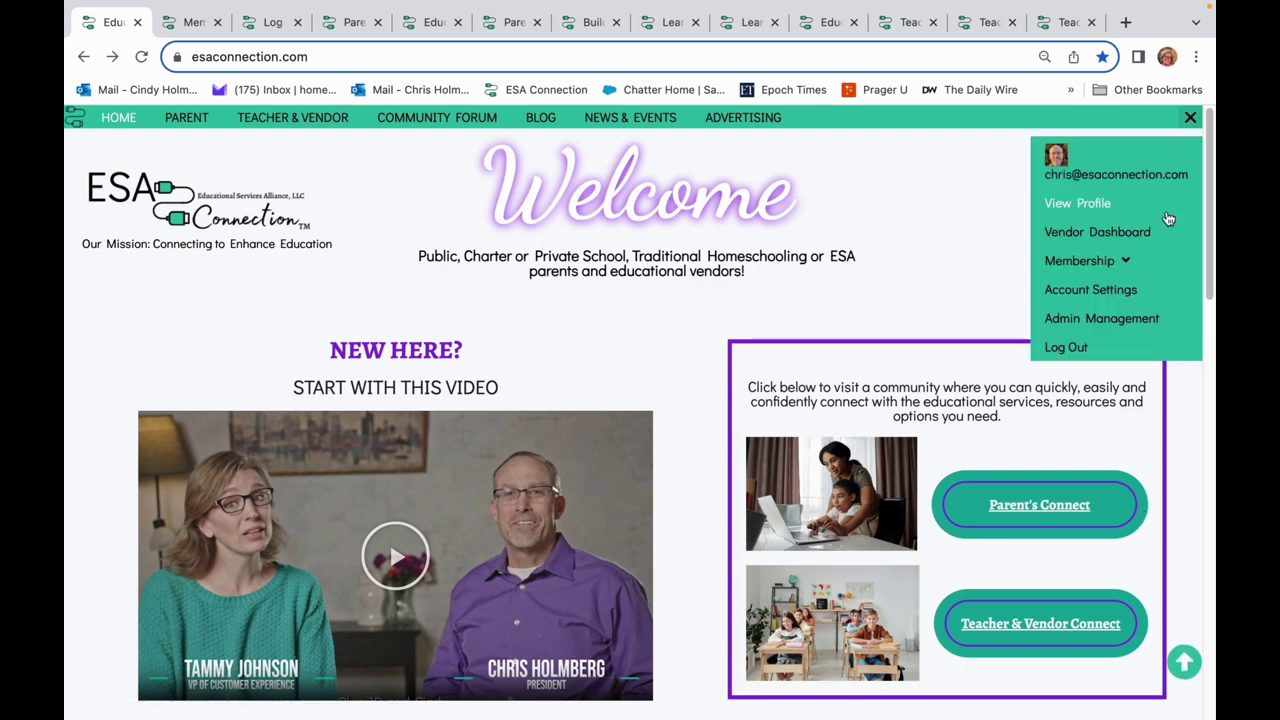
click(1085, 297)
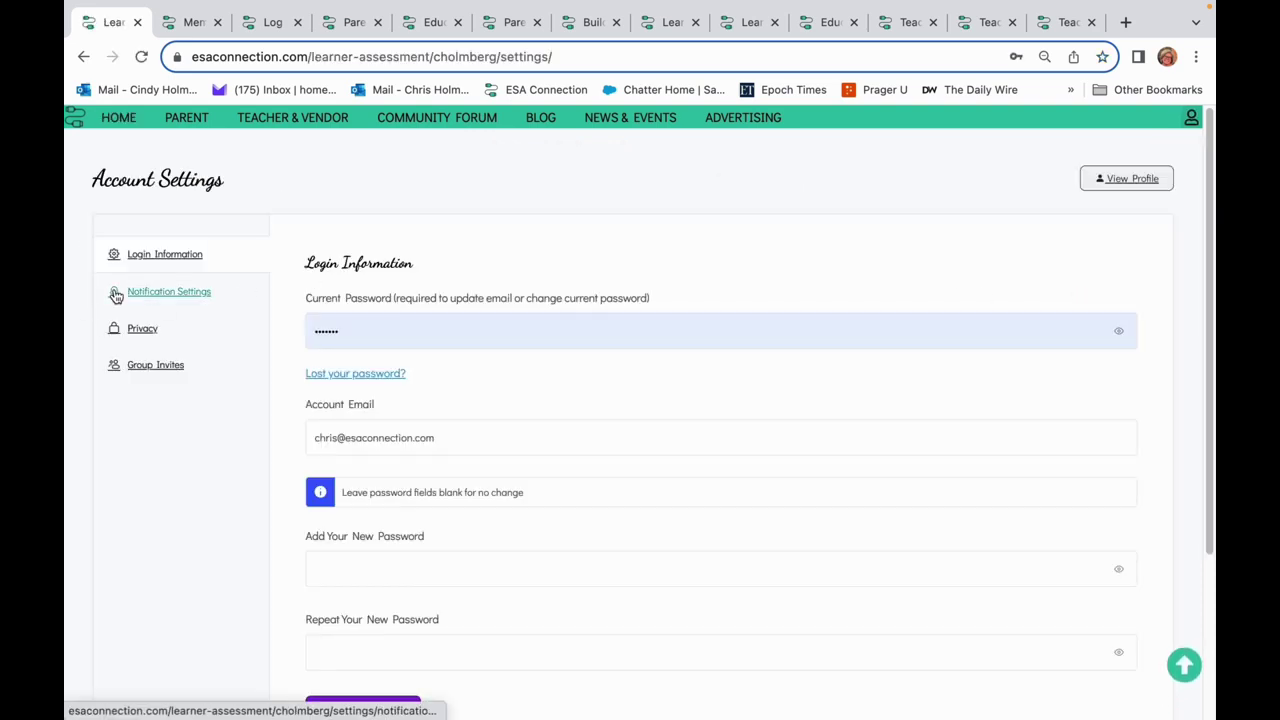
click(170, 297)
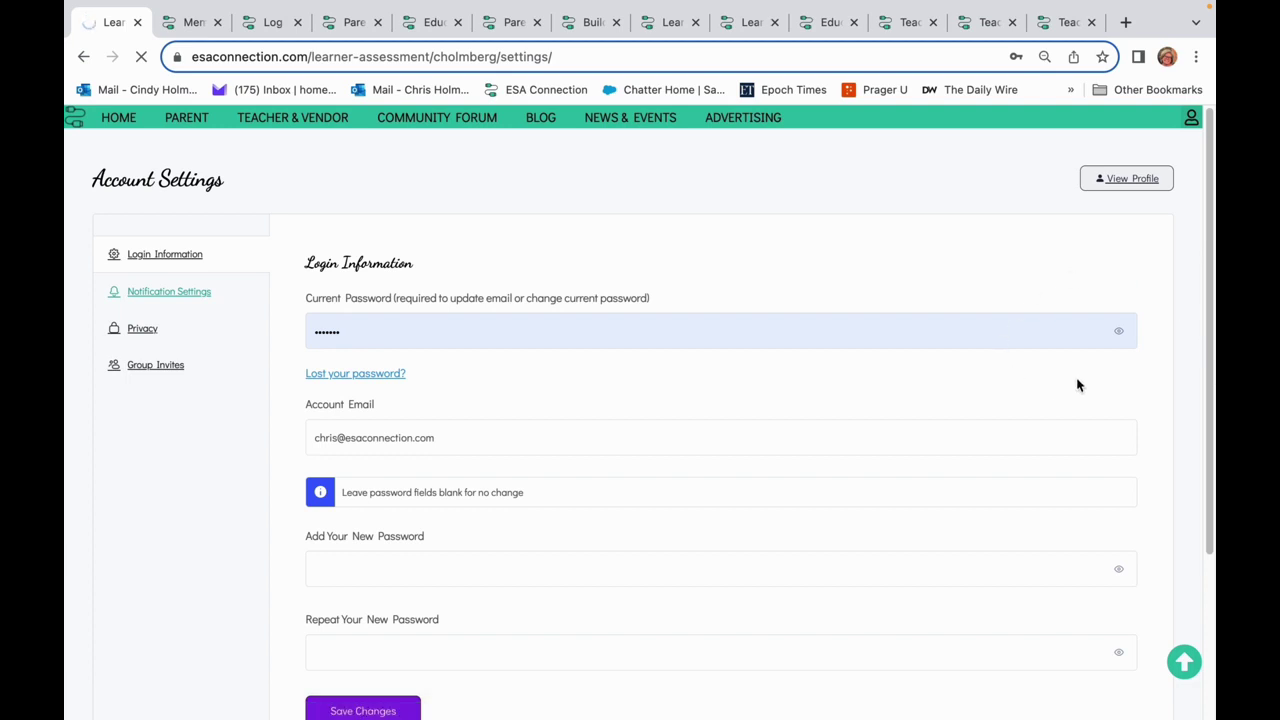
click(1115, 357)
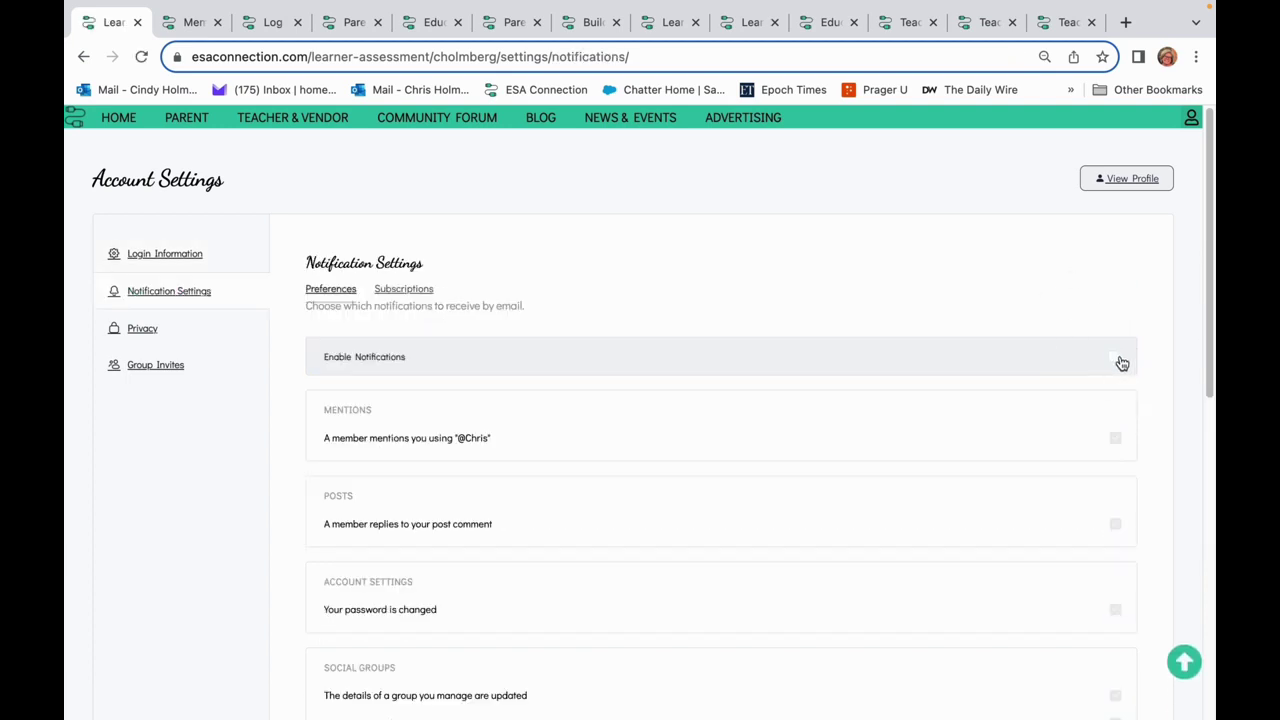
Step: Move through the parent tabs to the Parent Connect steps page and review its assessment links
click(357, 22)
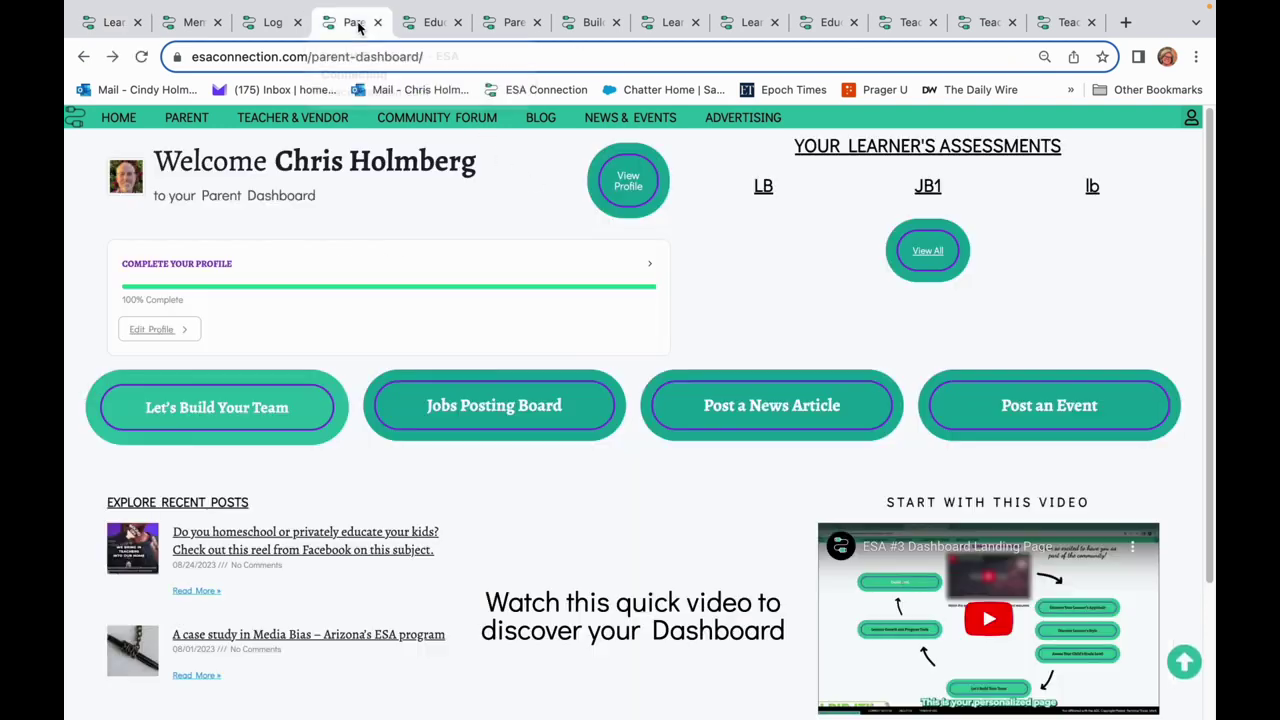
click(445, 27)
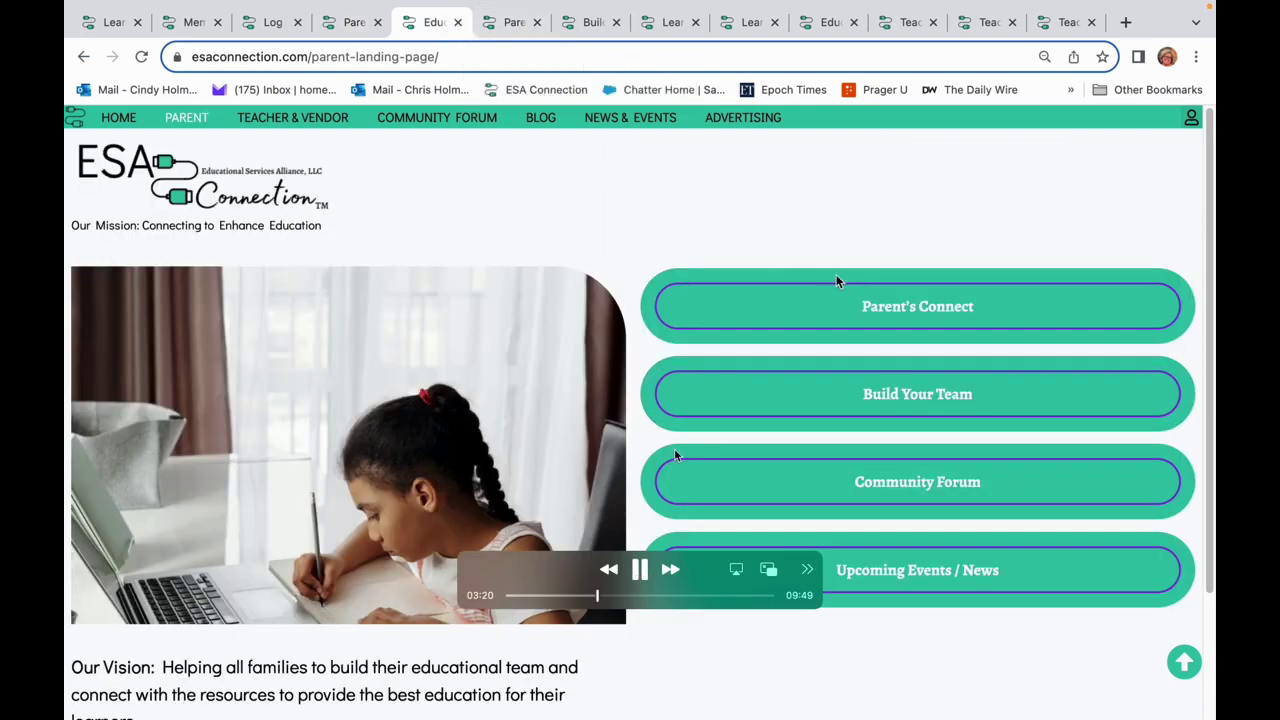
click(520, 26)
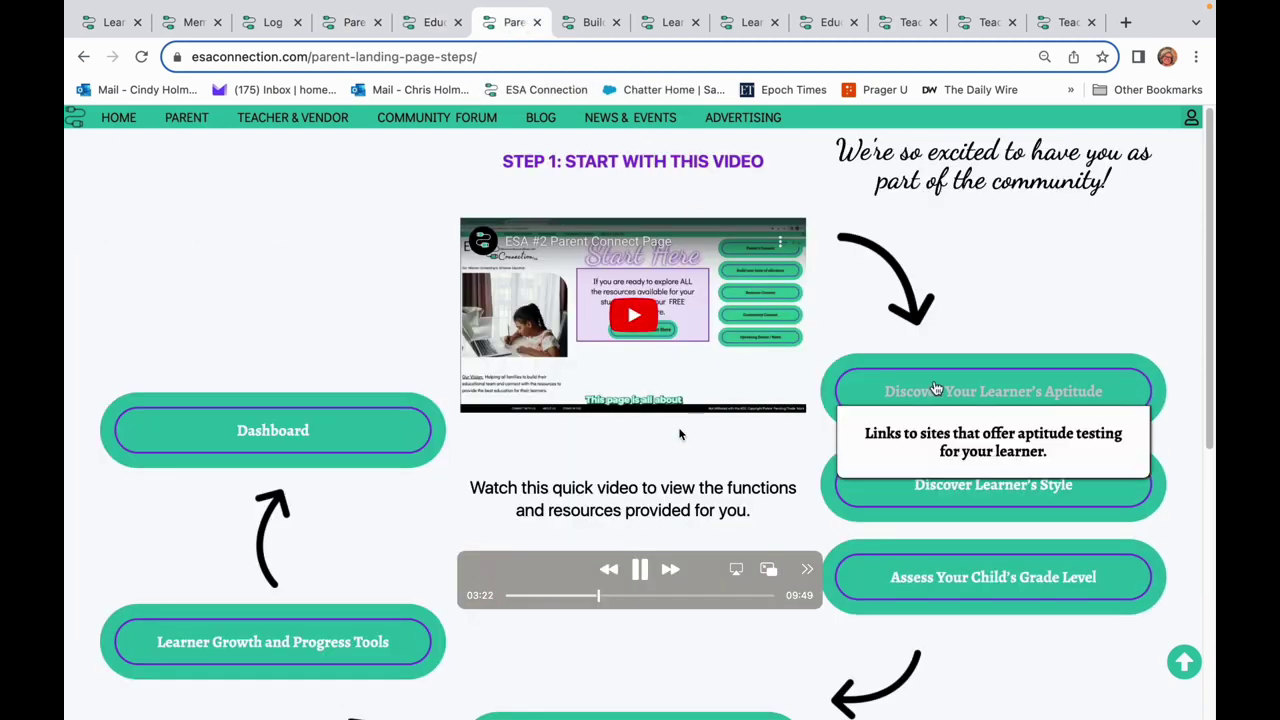
mouse_move(1003, 500)
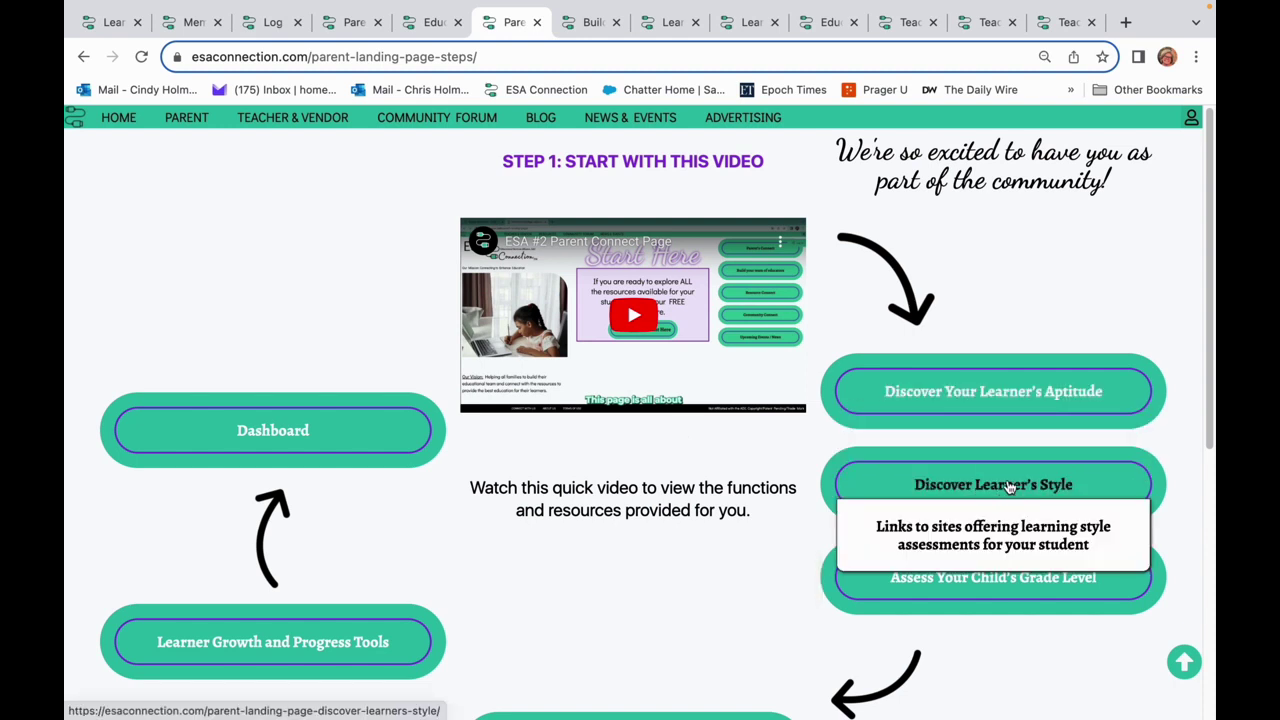
mouse_move(990, 585)
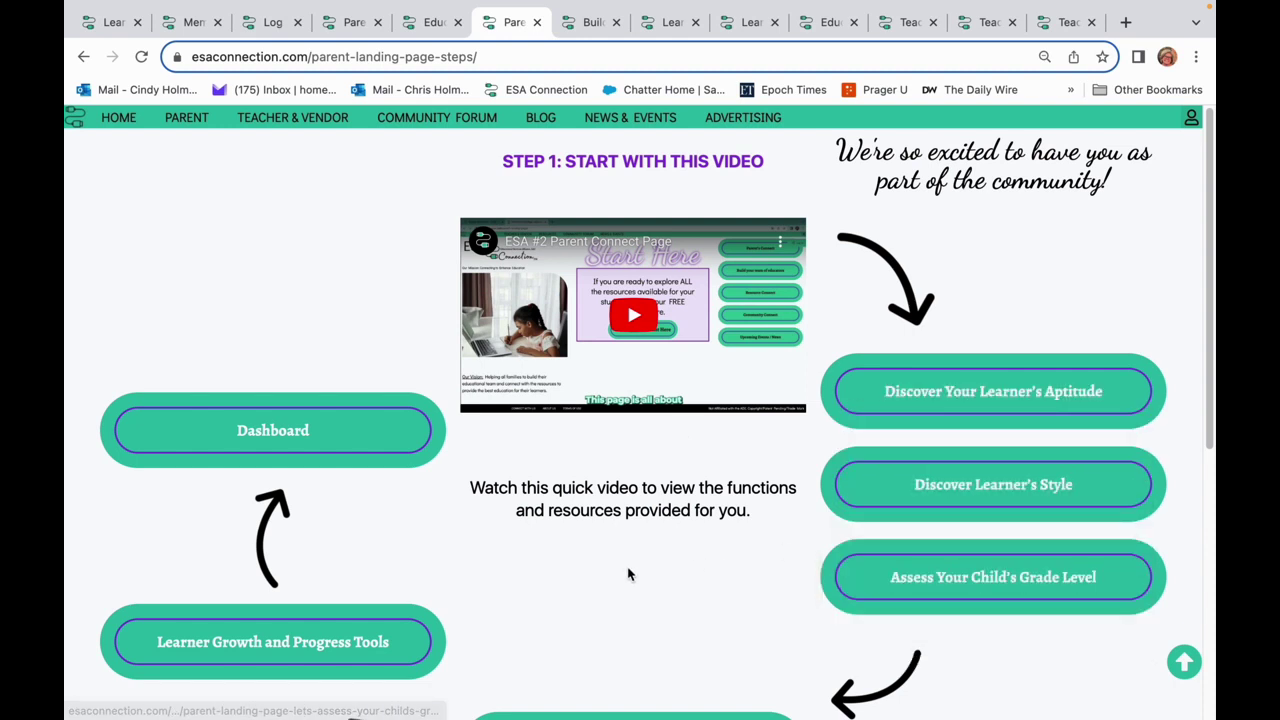
scroll(630, 540, down, 3)
mouse_move(620, 632)
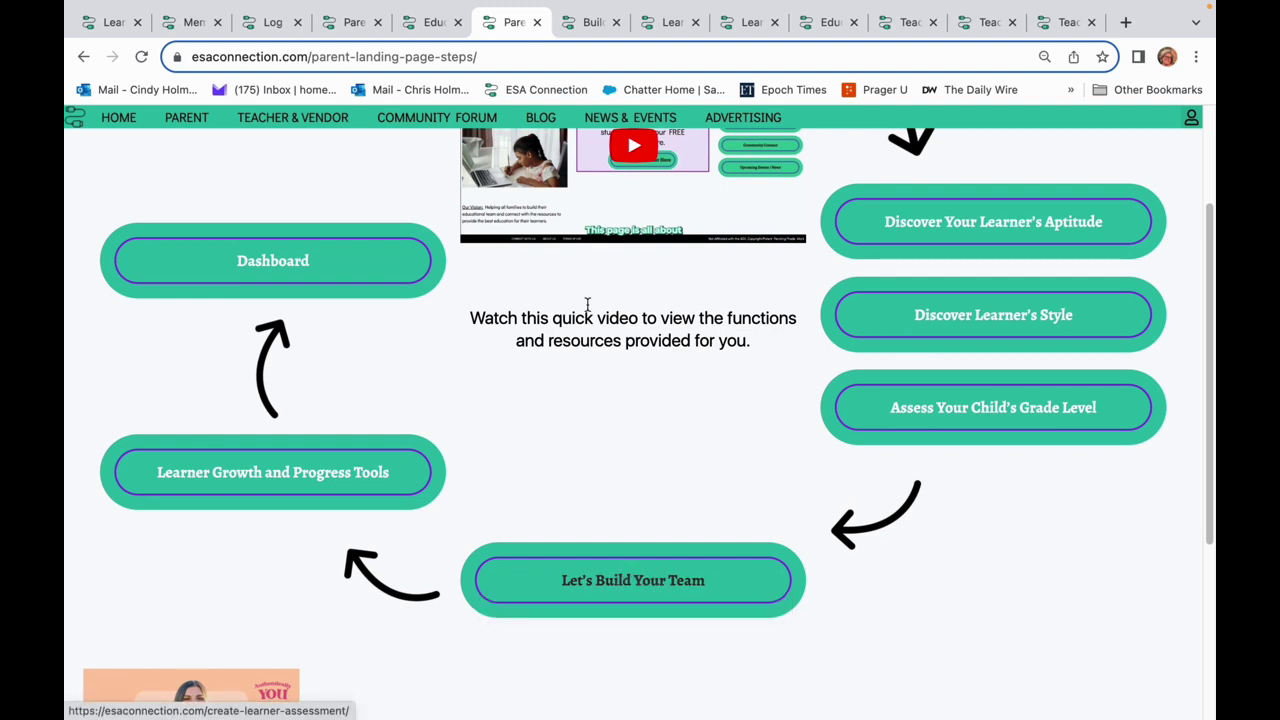
Step: Advance the Build Your Team Criteria form from step 5 and view the learner's matched vendors
click(598, 28)
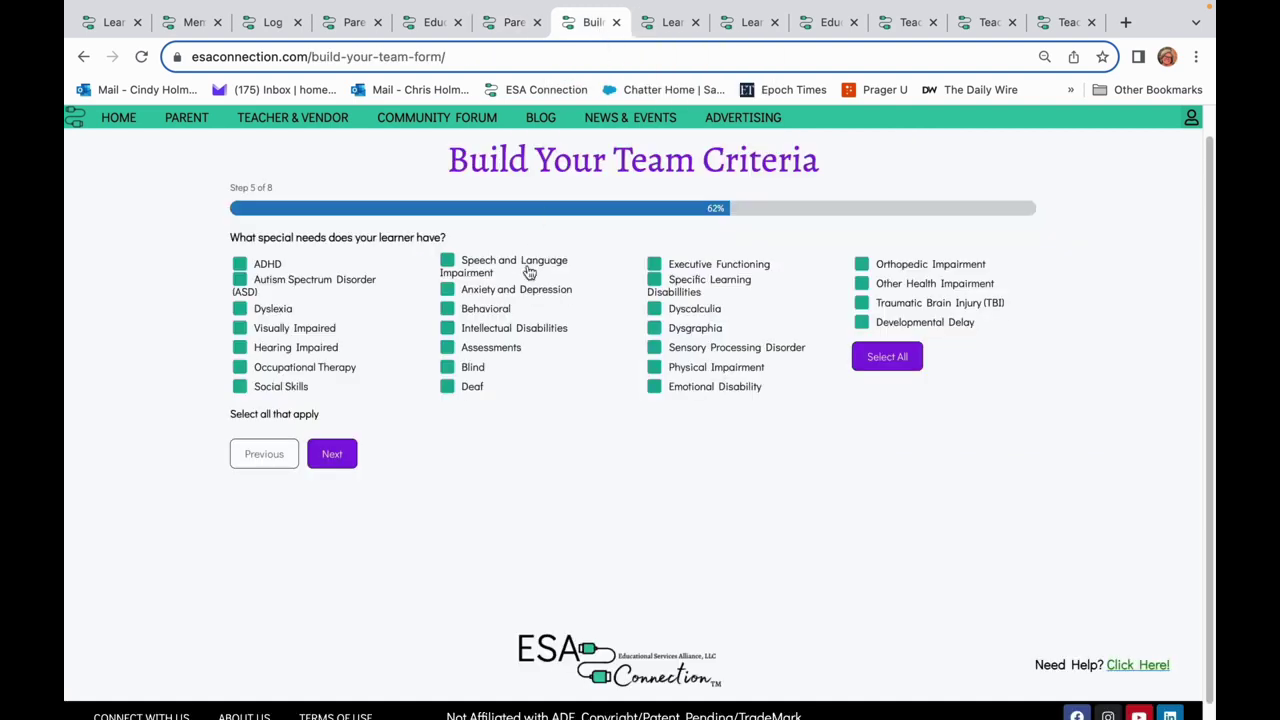
click(338, 458)
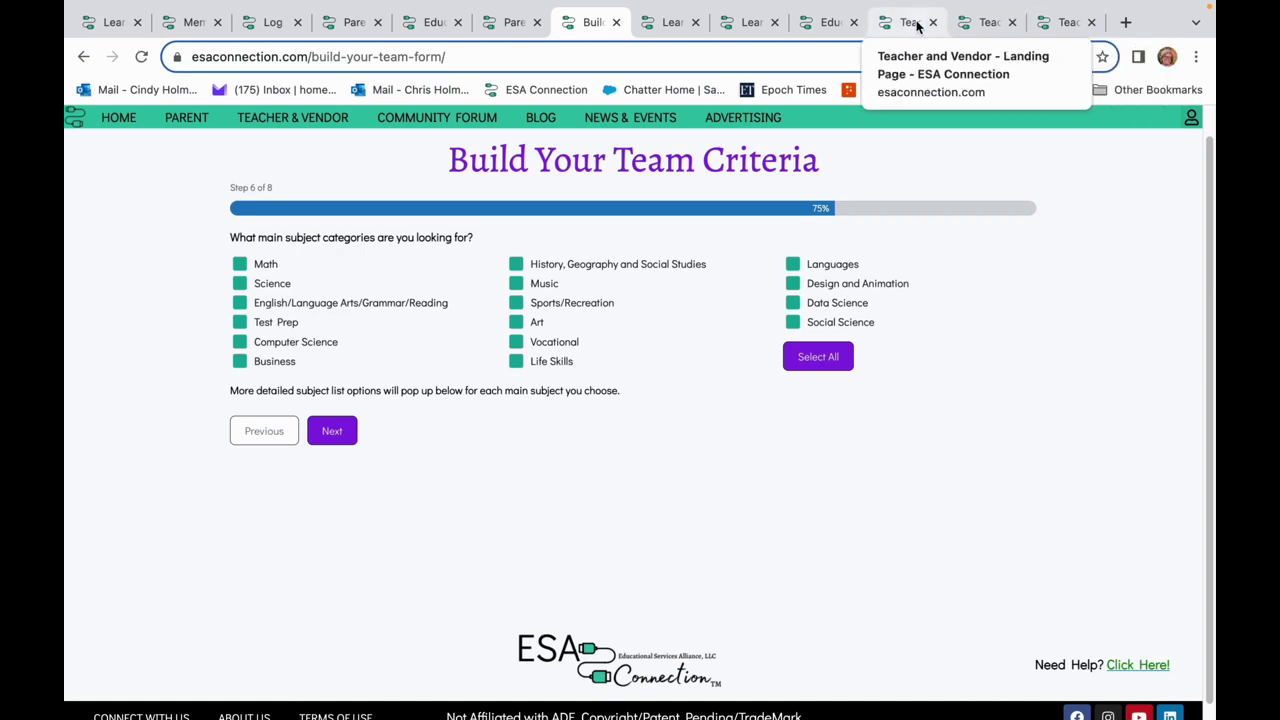
click(970, 25)
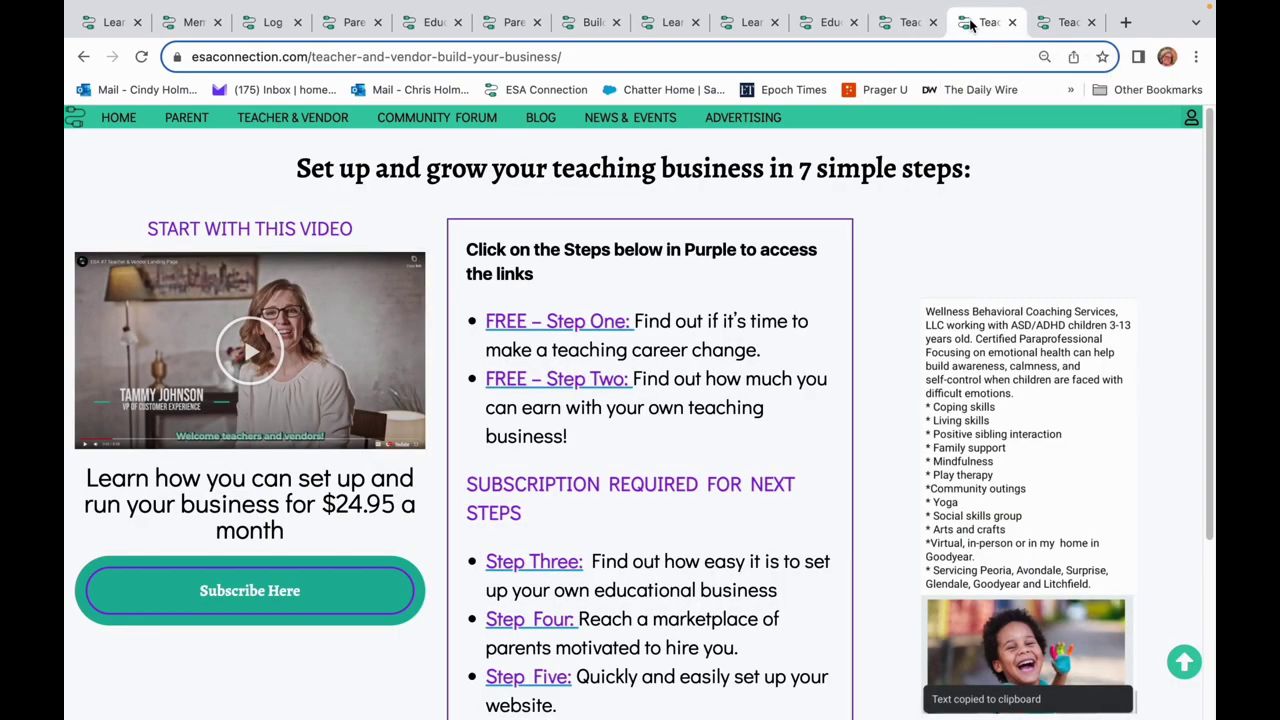
click(1068, 24)
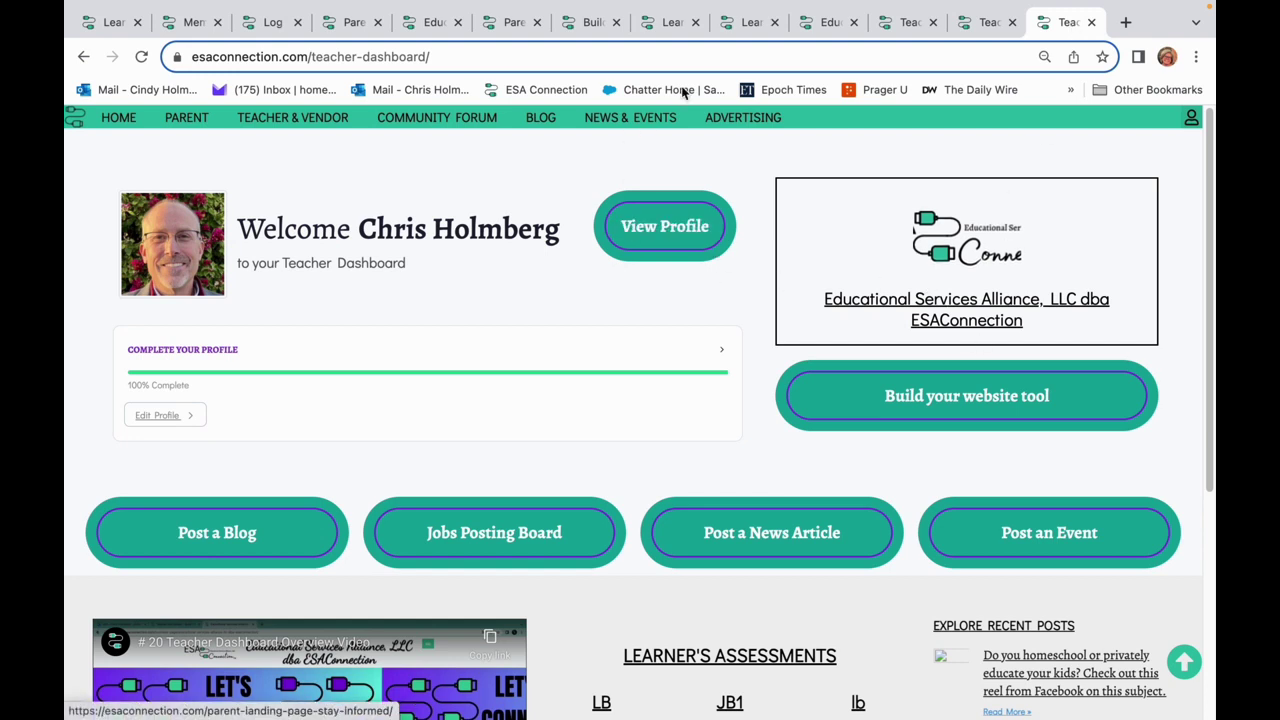
click(594, 22)
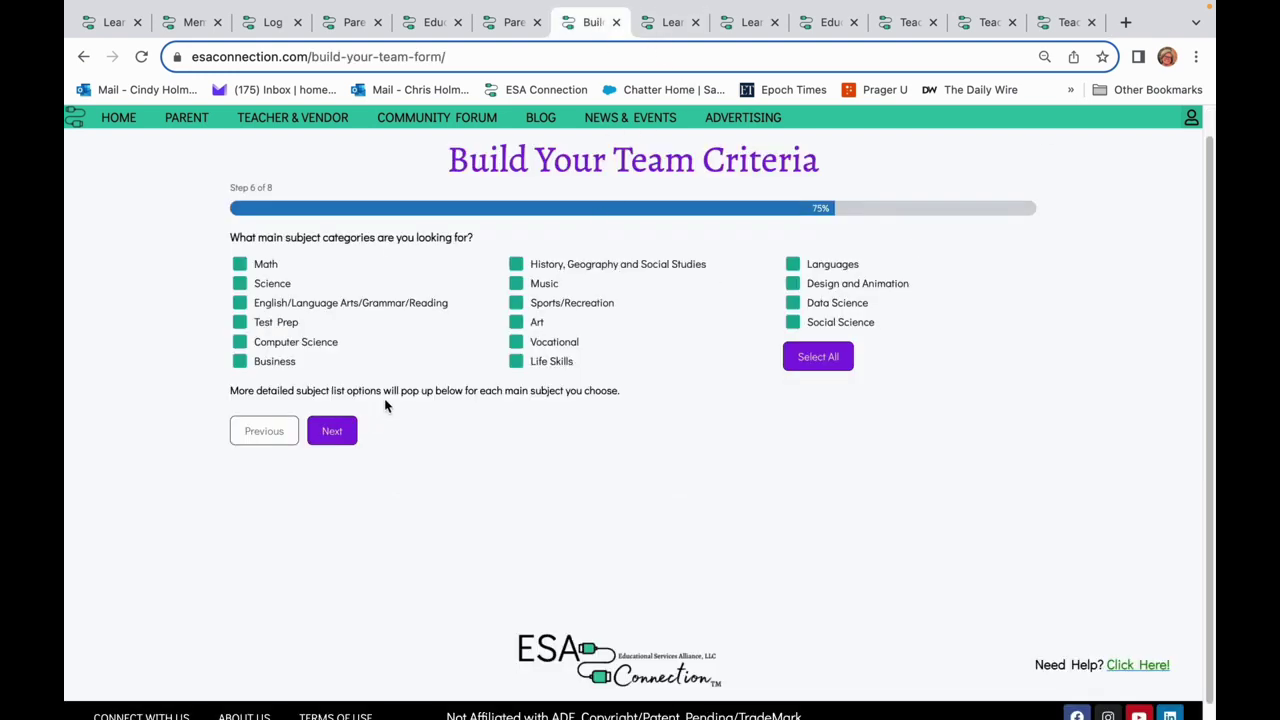
click(333, 433)
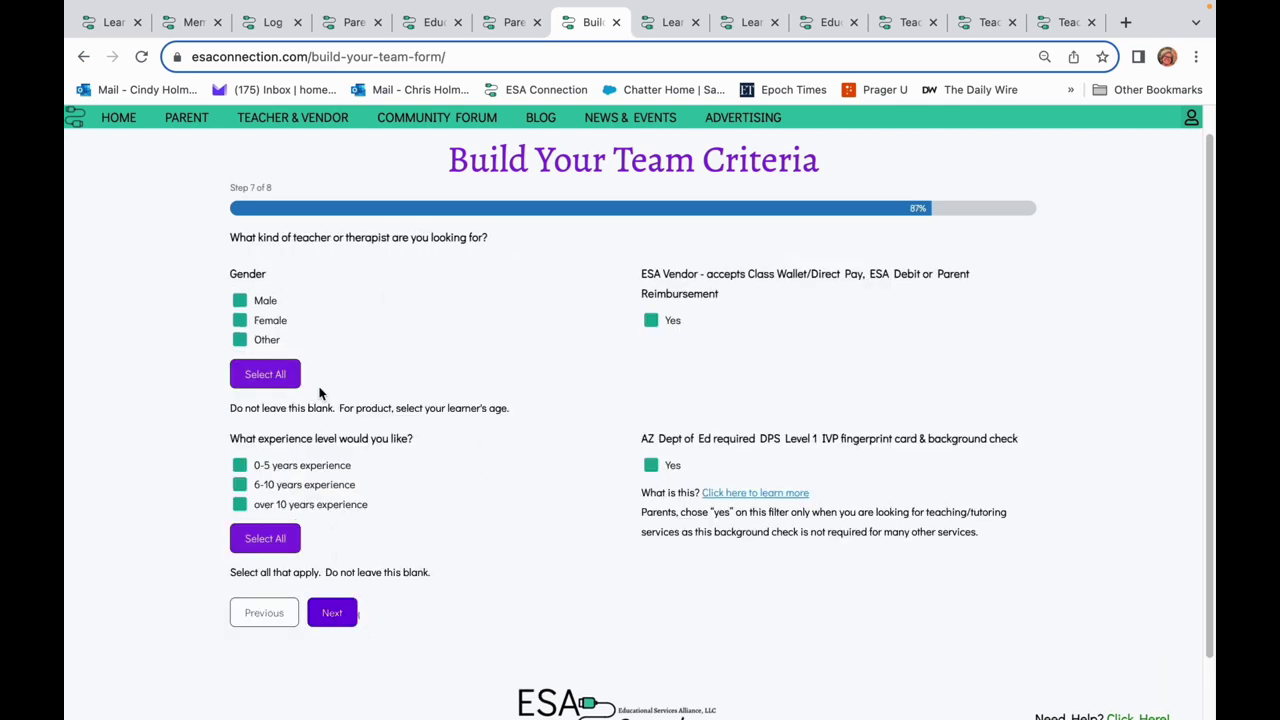
click(665, 22)
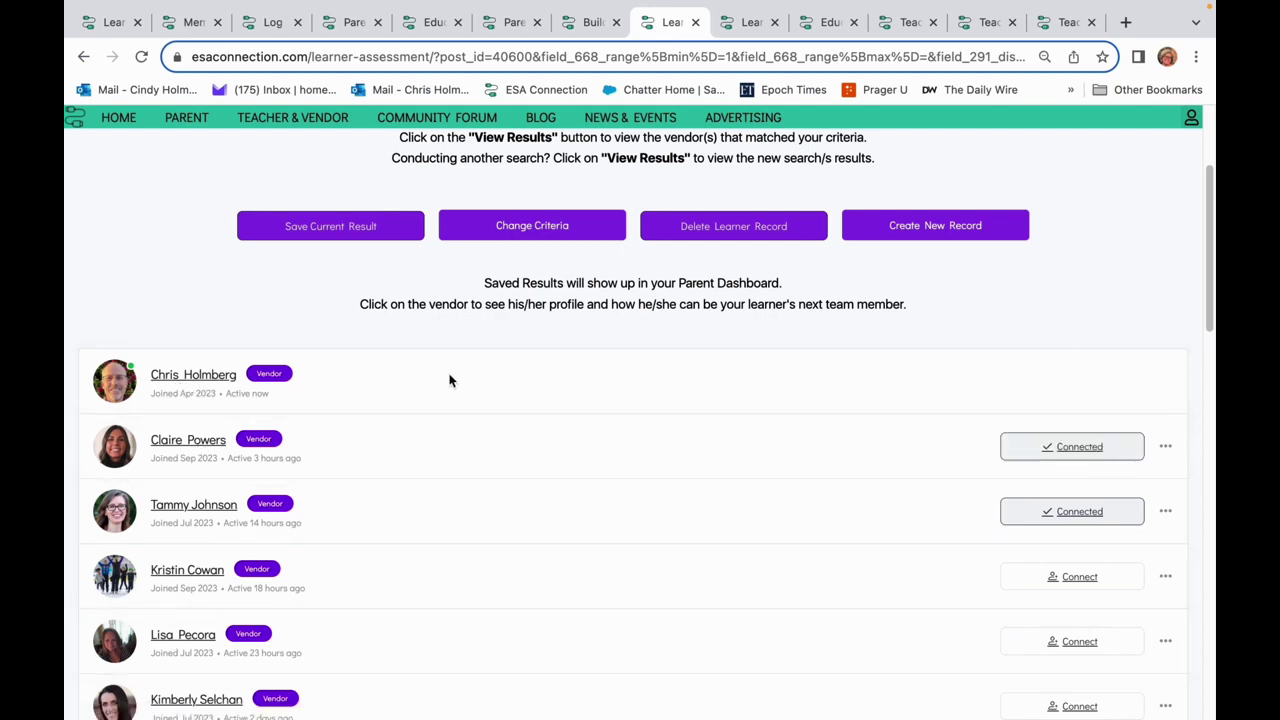
Step: Open the first matched vendor's business page and its profile and services page
click(178, 378)
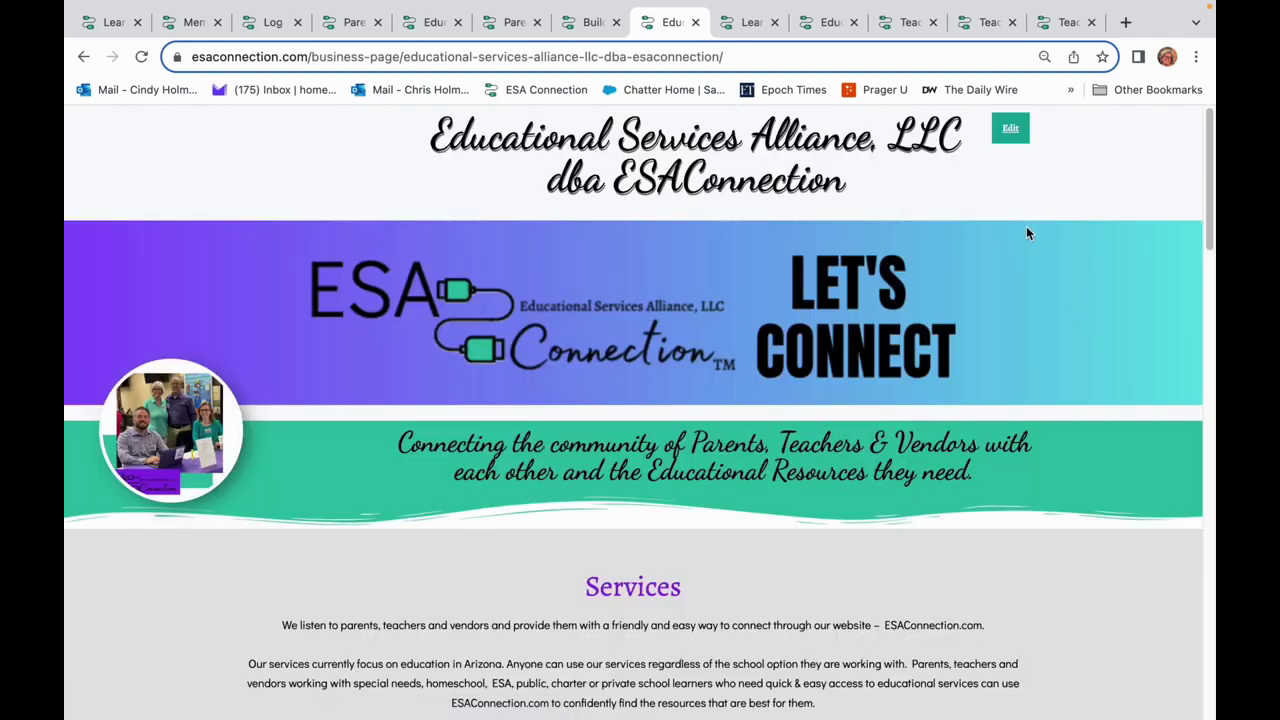
scroll(893, 338, down, 9)
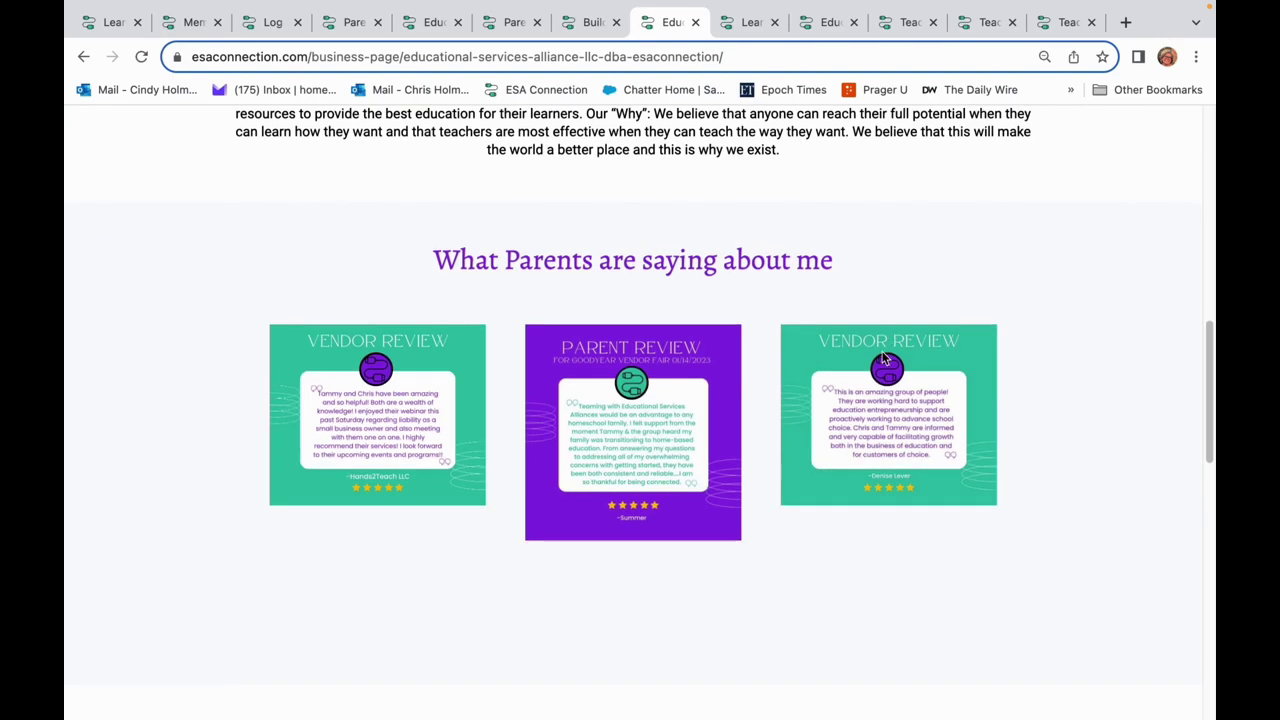
scroll(888, 350, down, 9)
click(403, 573)
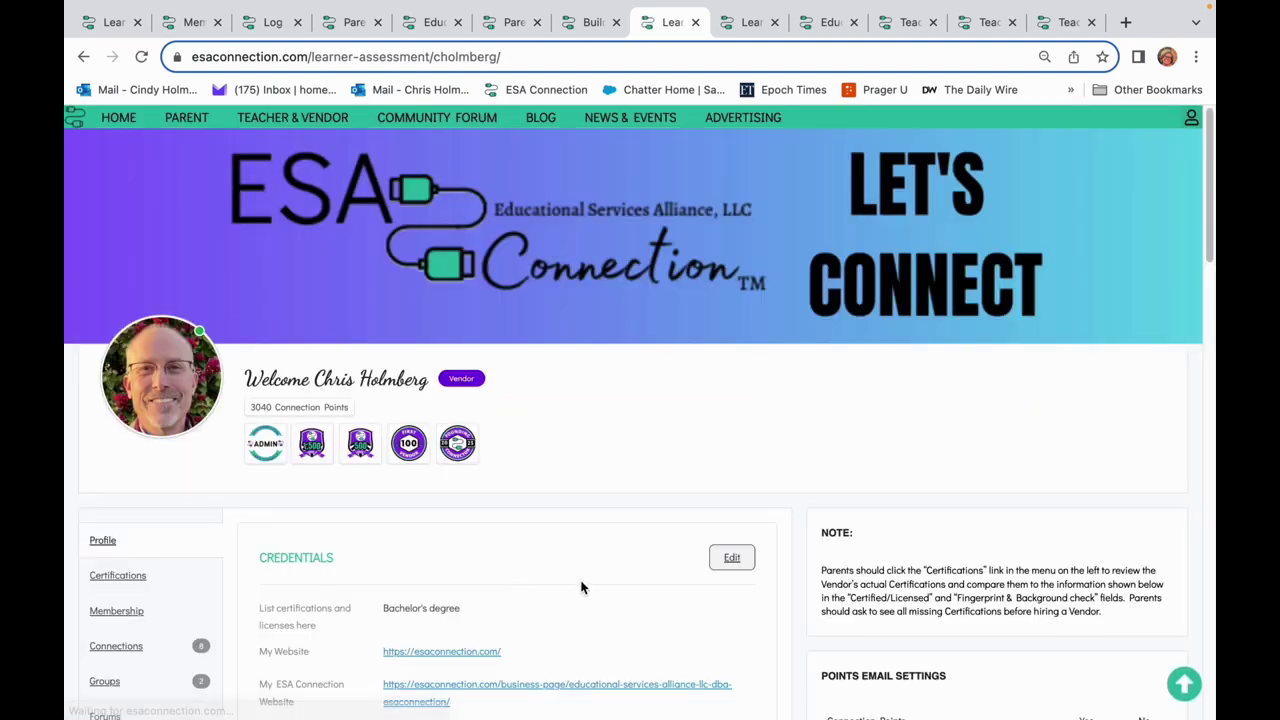
scroll(575, 595, down, 6)
scroll(430, 500, up, 6)
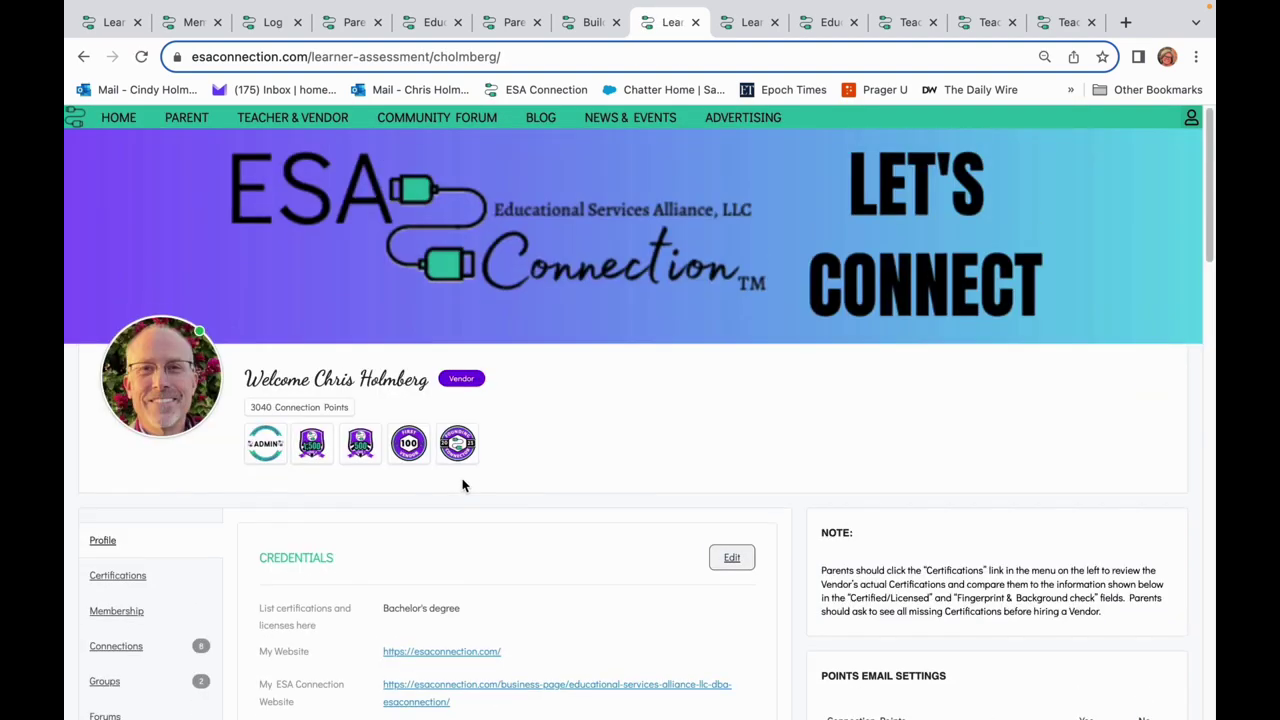
scroll(469, 575, down, 2)
Step: View the Educational Services Alliance business page, then return to the parent steps page
click(449, 551)
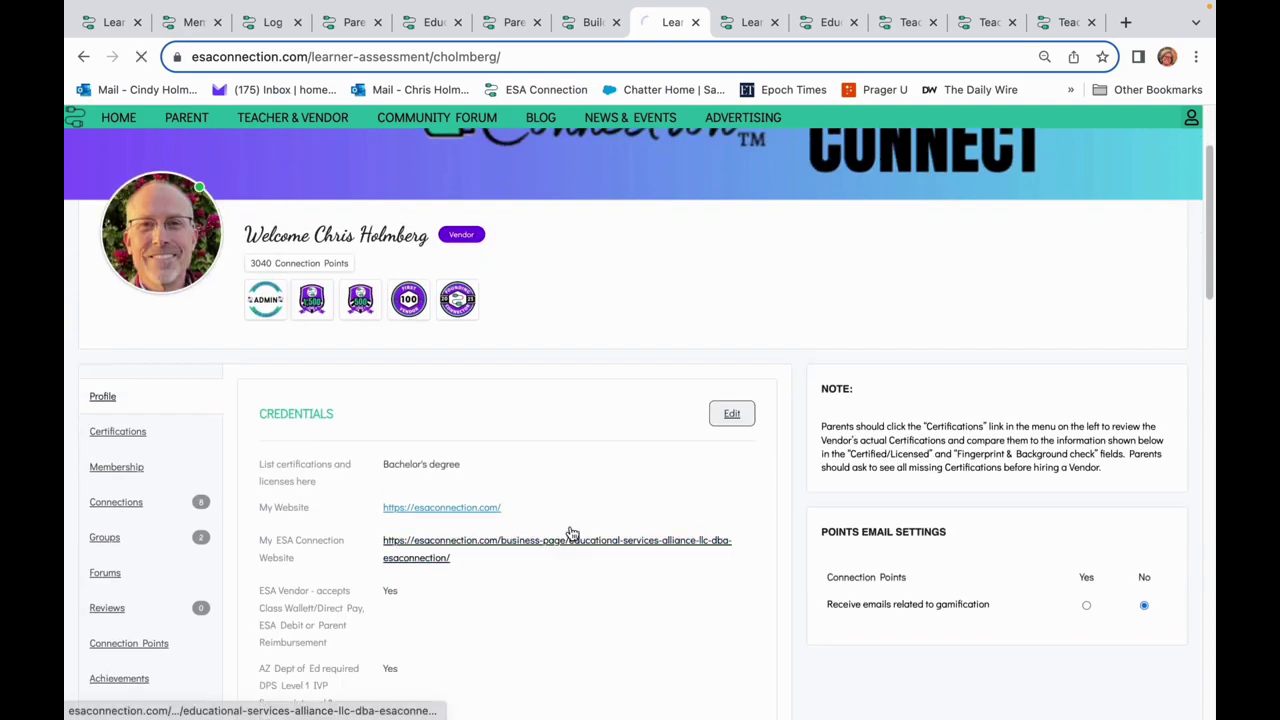
scroll(591, 528, down, 15)
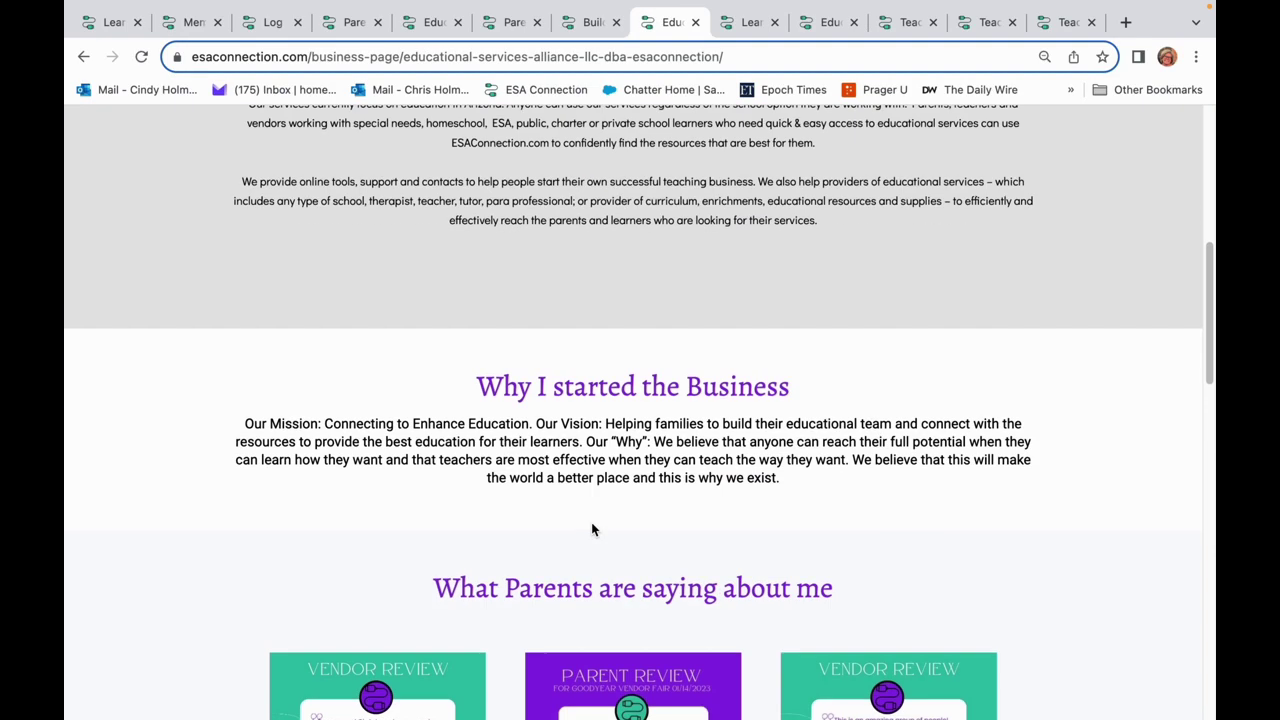
scroll(592, 529, down, 7)
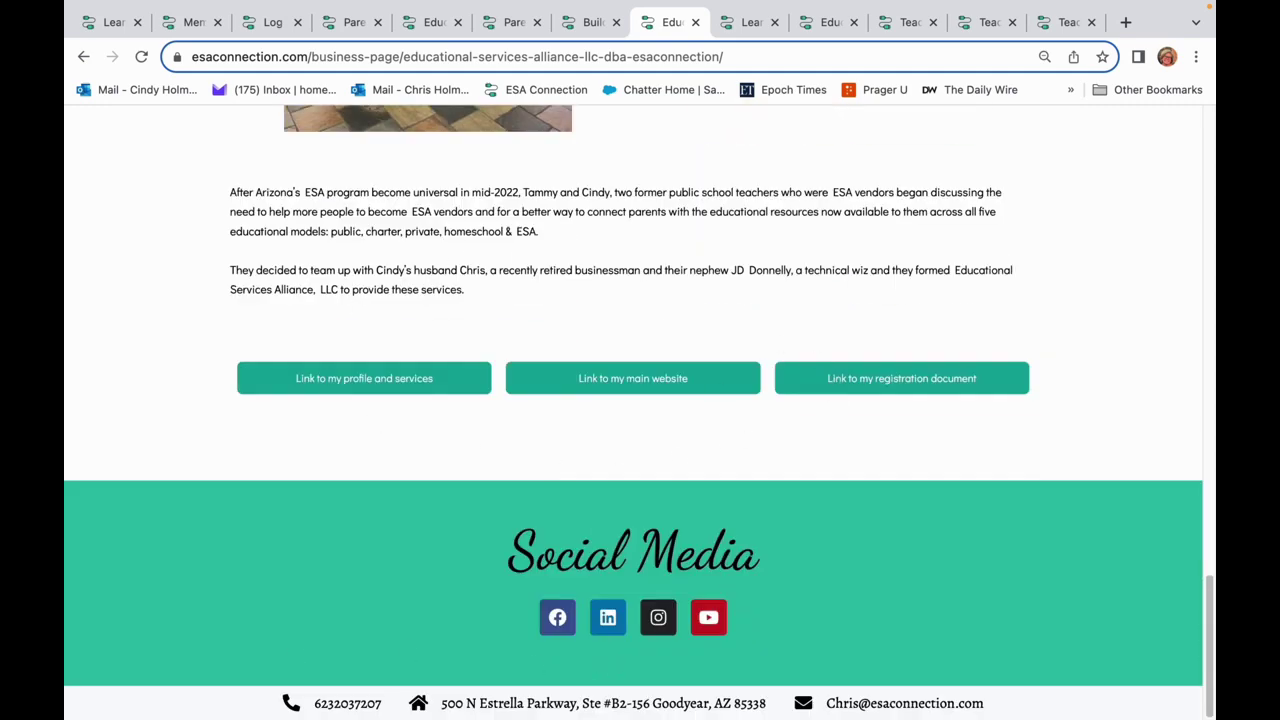
scroll(711, 612, up, 7)
mouse_move(521, 100)
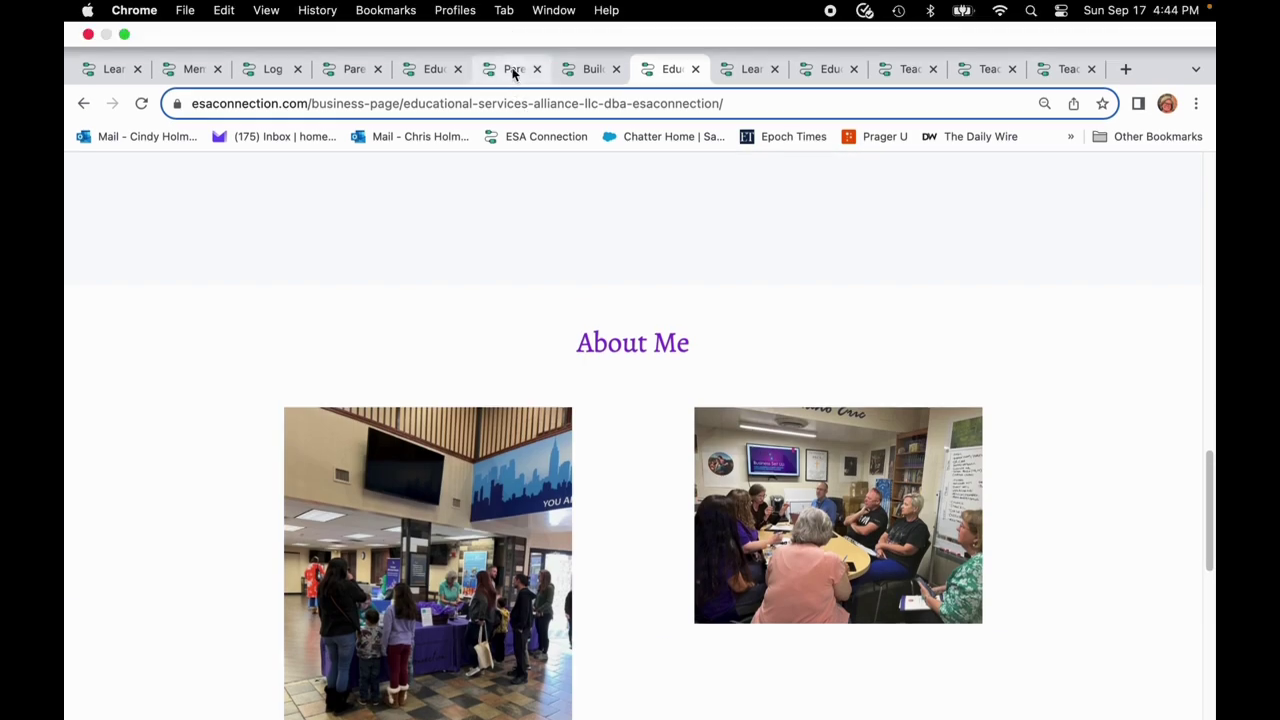
click(513, 69)
mouse_move(275, 472)
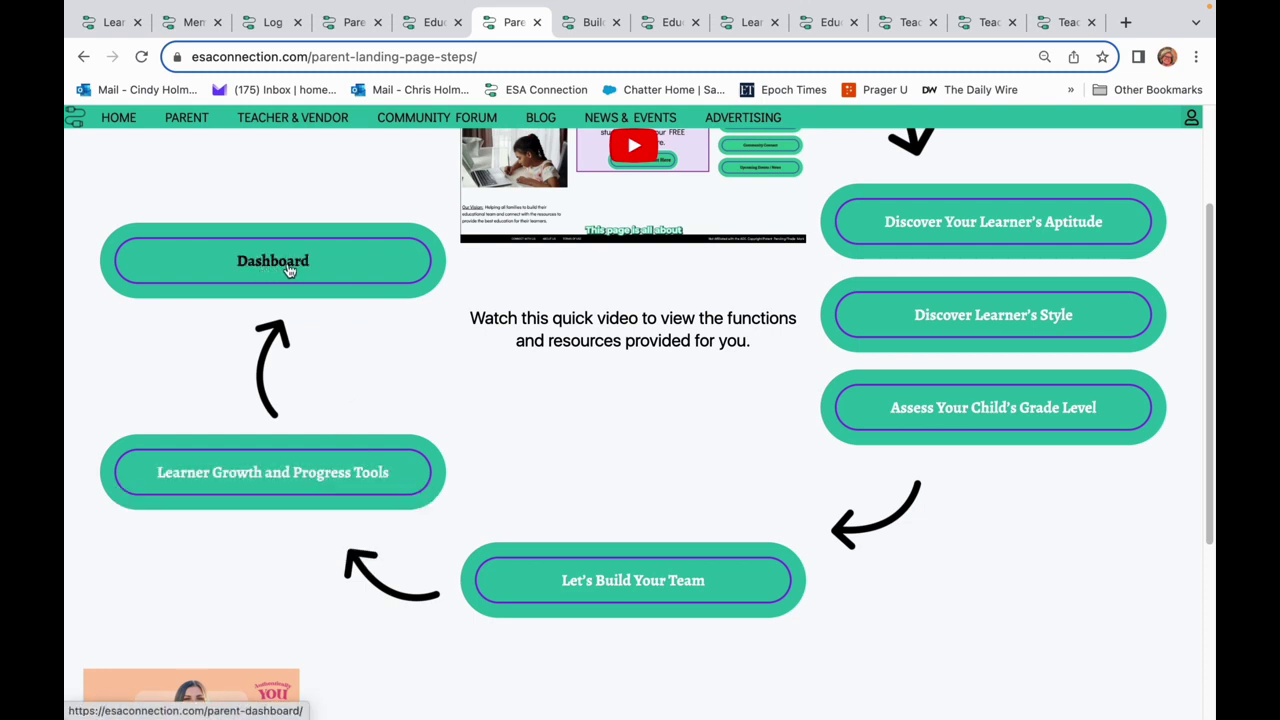
Step: Go from the Parent Dashboard to the site home page, then to the Teacher & Vendor landing page
click(353, 25)
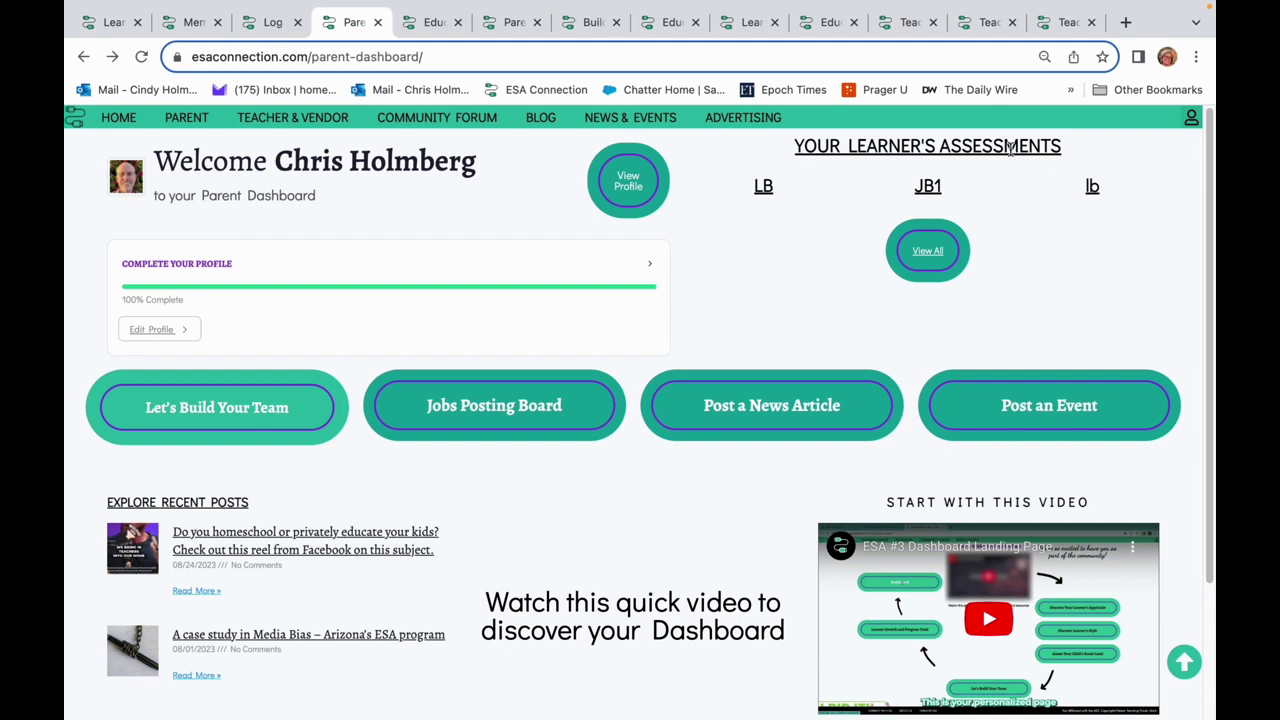
click(1191, 118)
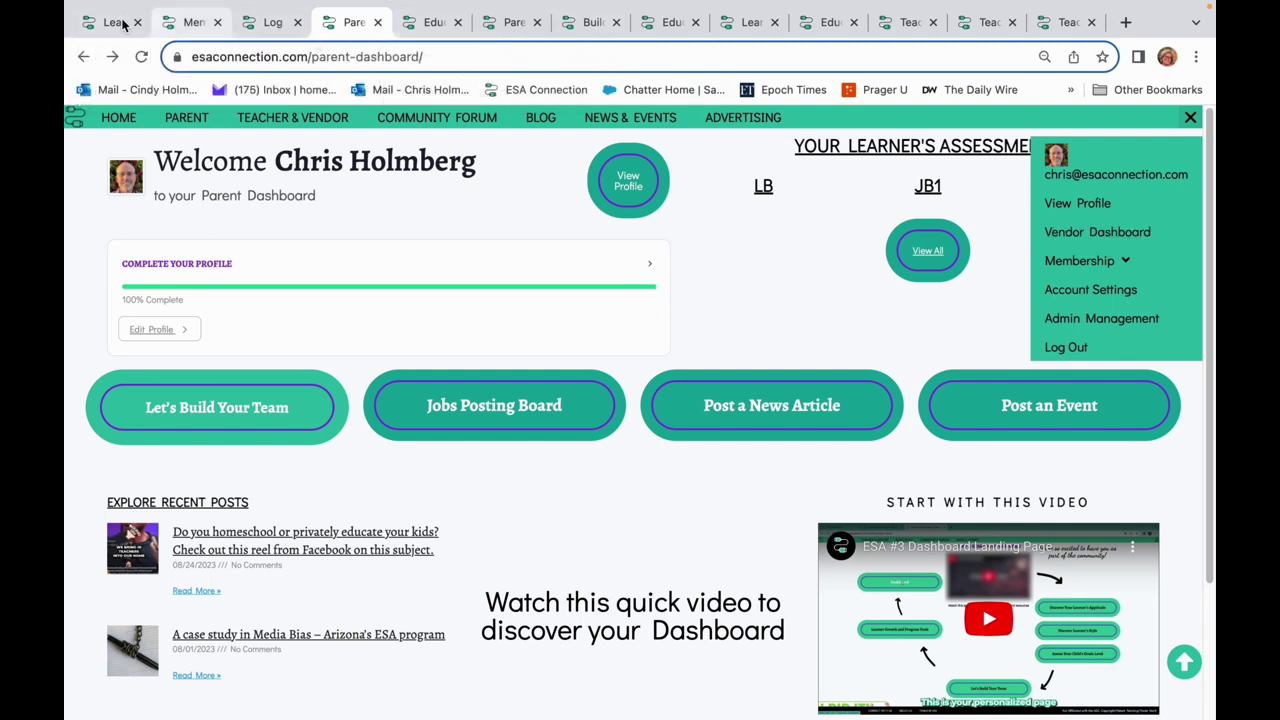
click(118, 120)
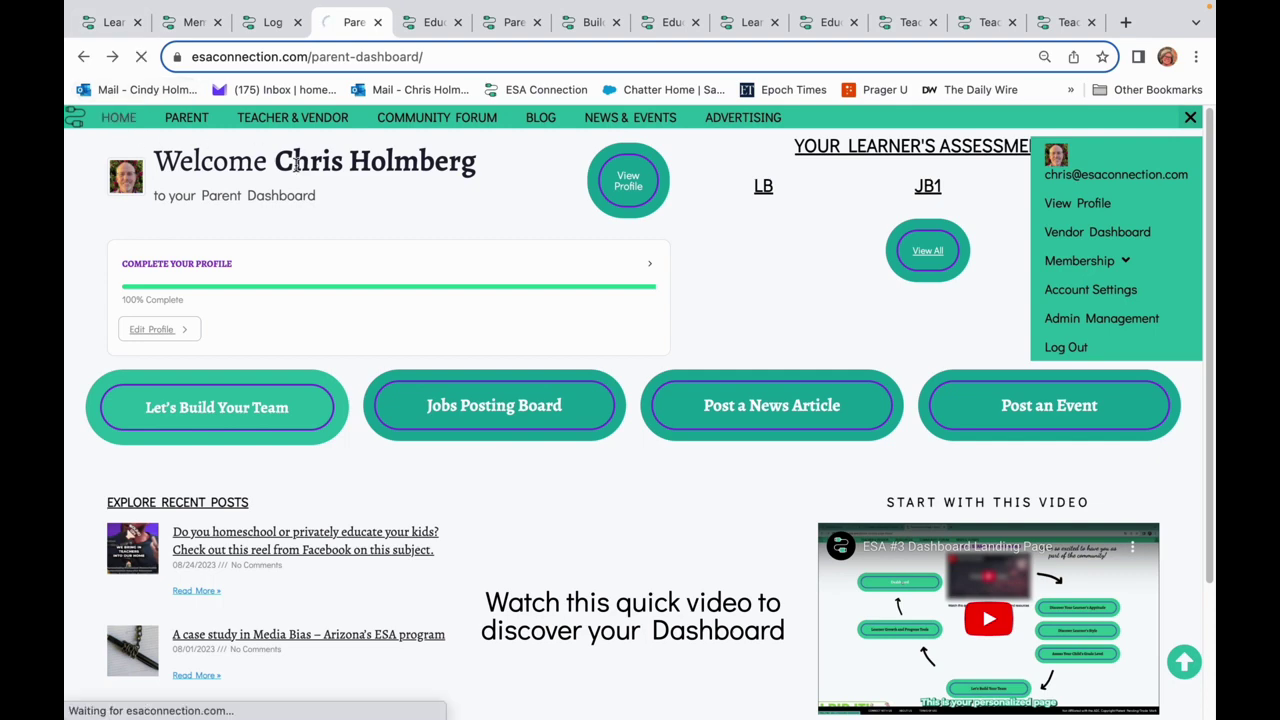
click(534, 260)
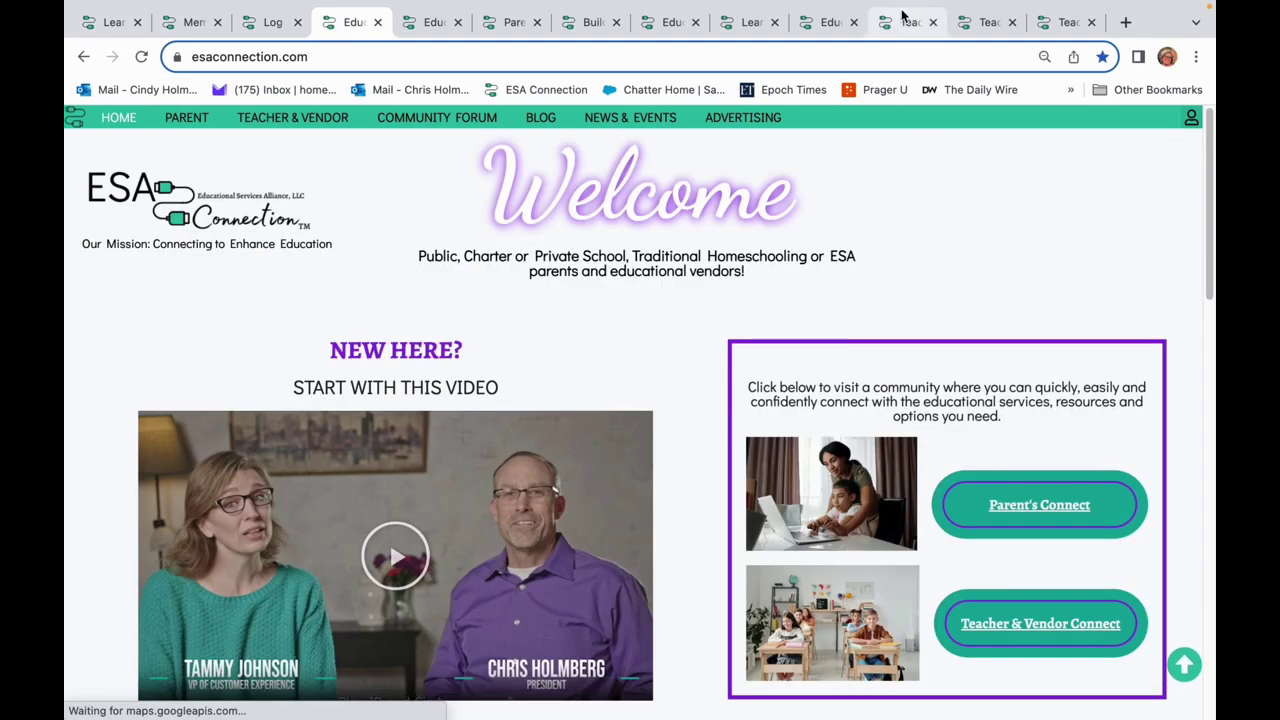
click(901, 27)
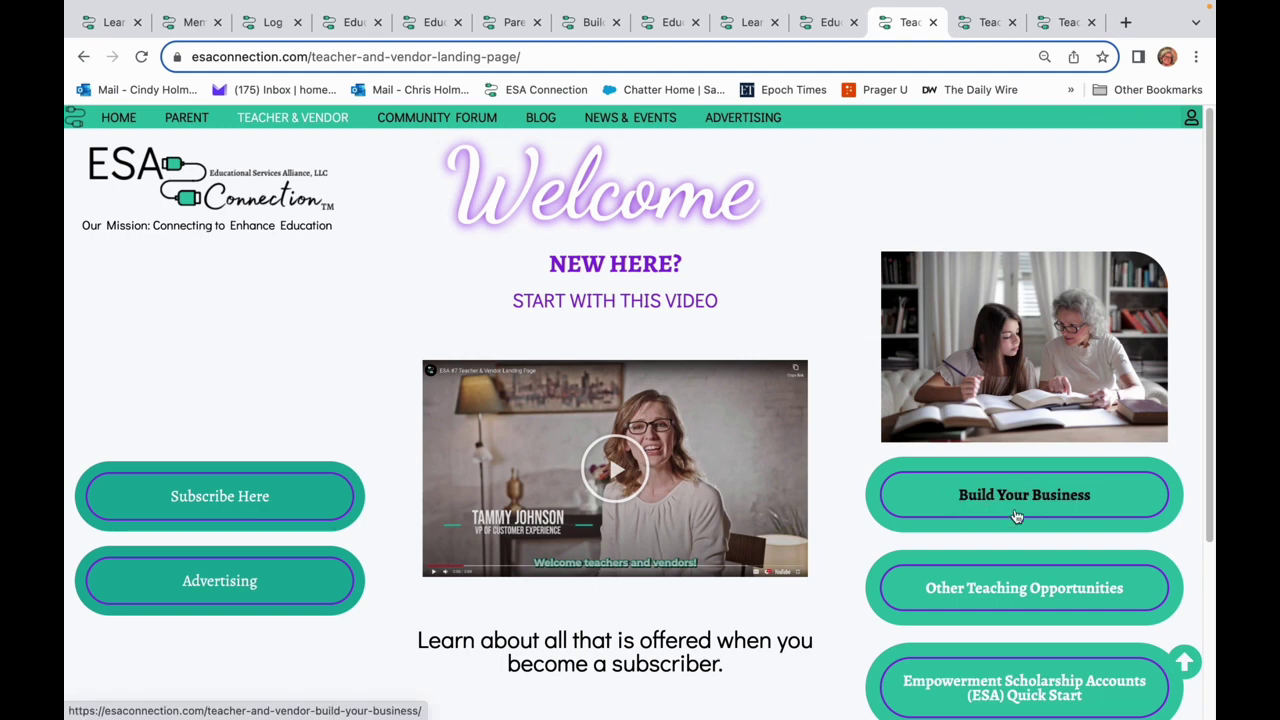
Step: Open Build Your Business and read Steps One to Seven, including the $24.95 subscription steps
click(978, 24)
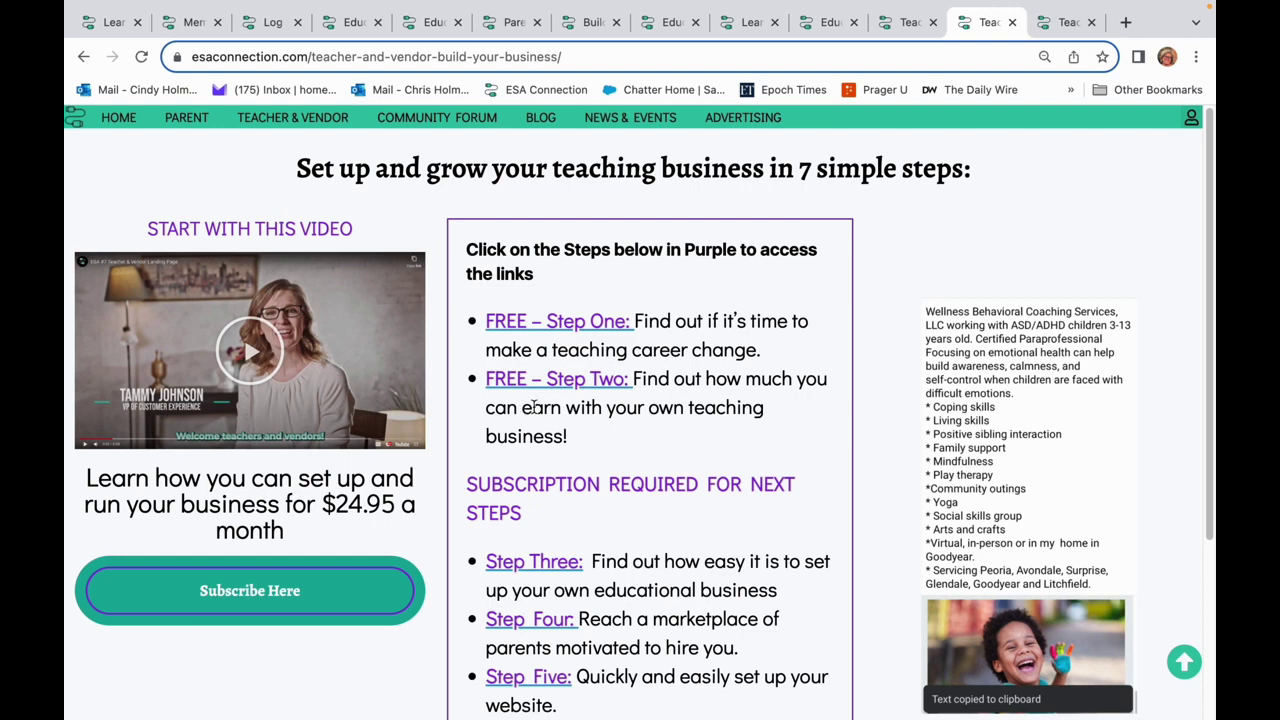
scroll(669, 440, down, 1)
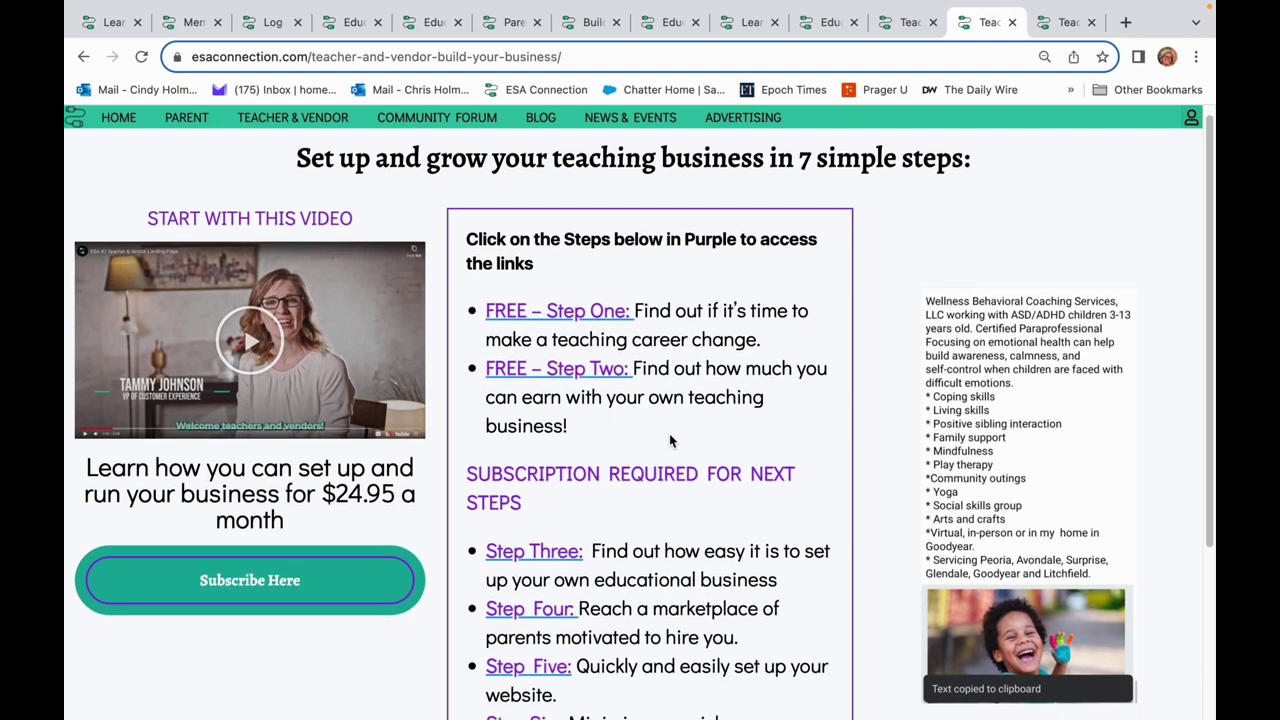
scroll(752, 374, down, 1)
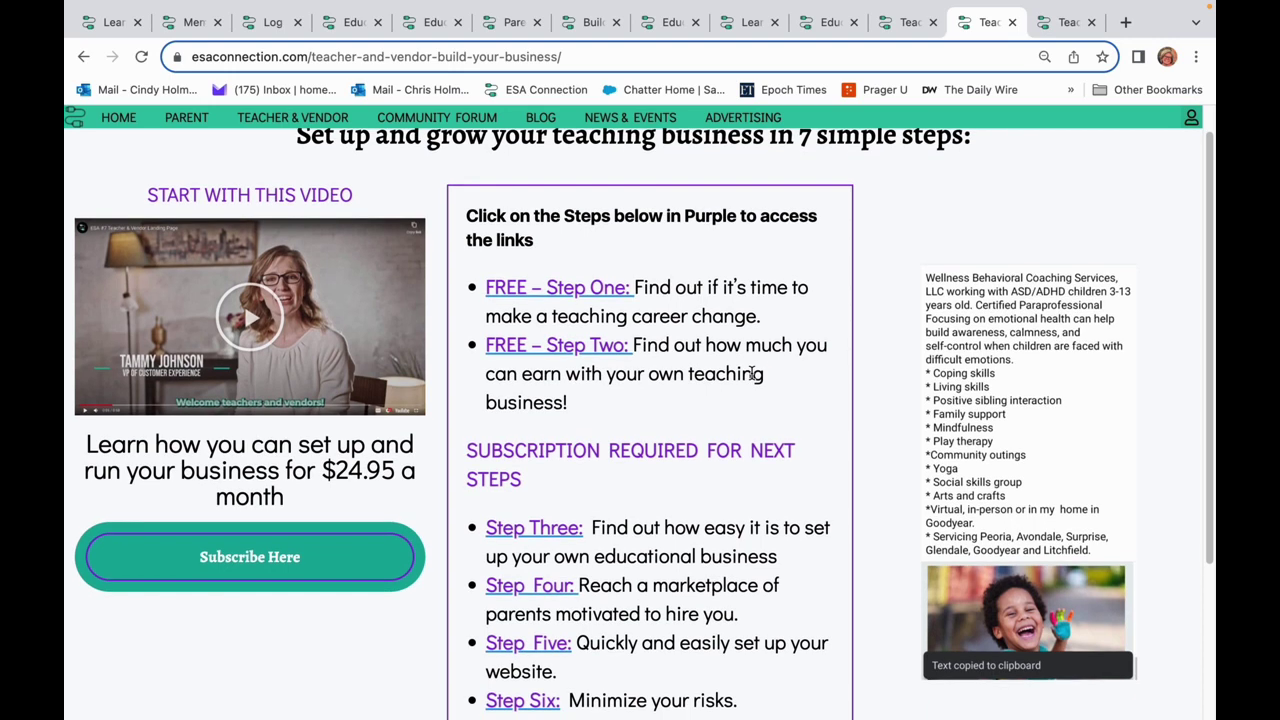
scroll(752, 374, down, 3)
scroll(752, 374, down, 1)
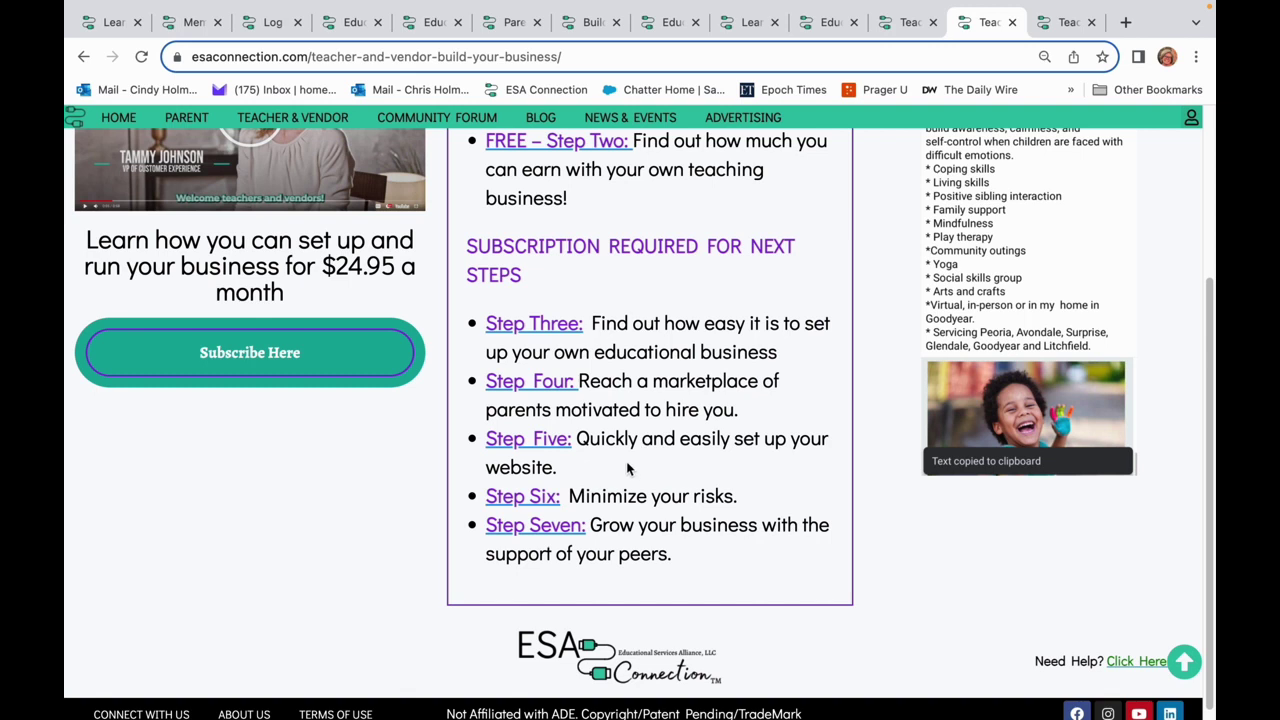
scroll(628, 467, down, 1)
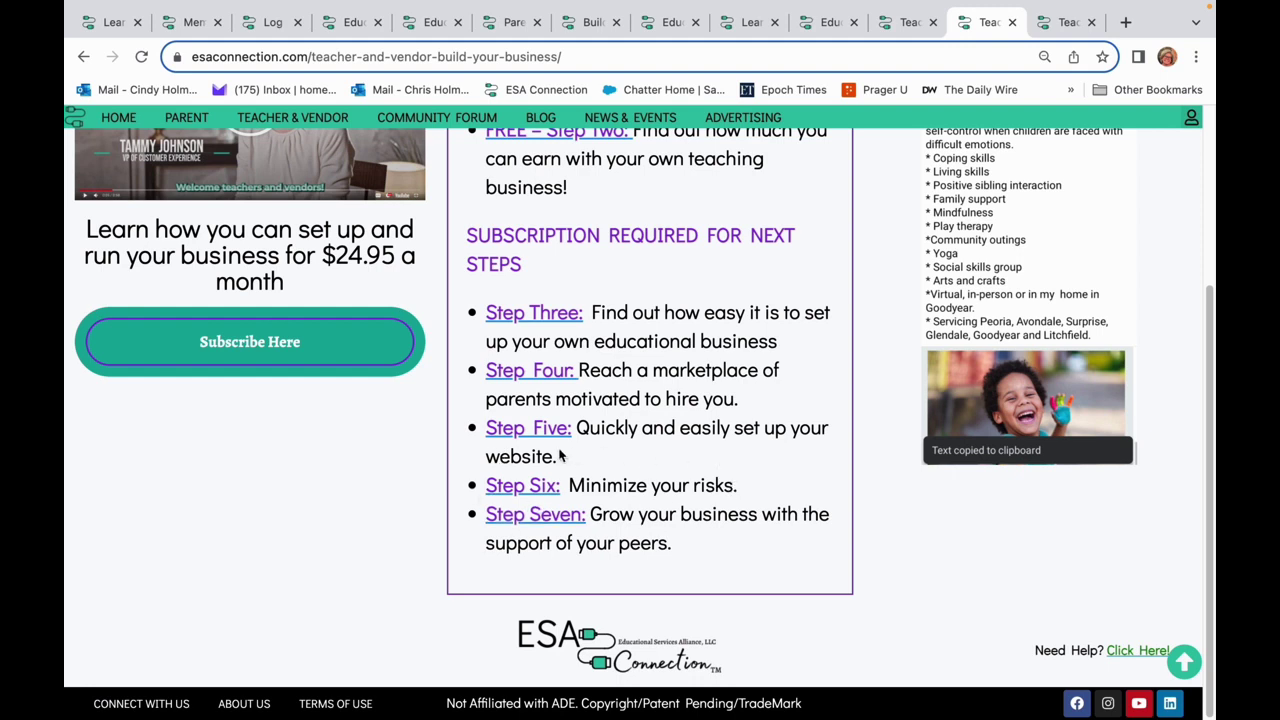
Step: Browse the Step Seven Teacher's Lounge & Vendor Private Forum, then go back to Teacher & Vendor
click(548, 524)
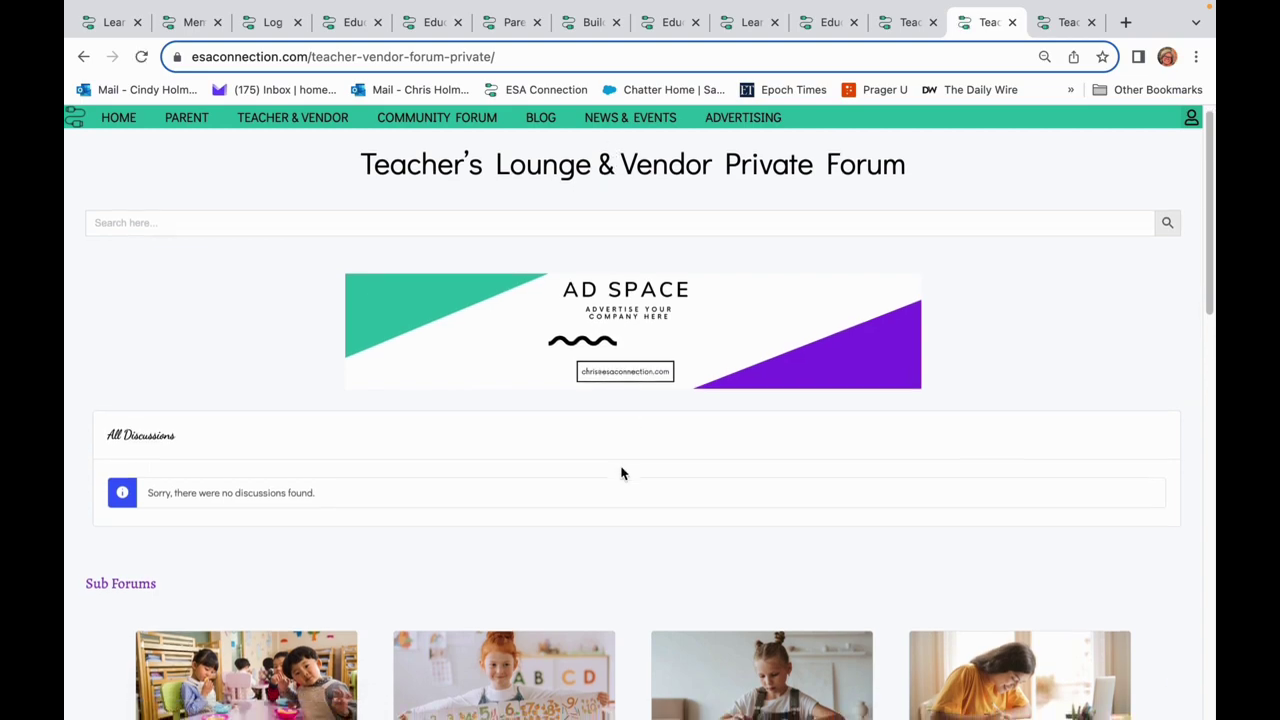
scroll(619, 472, down, 5)
scroll(619, 470, down, 5)
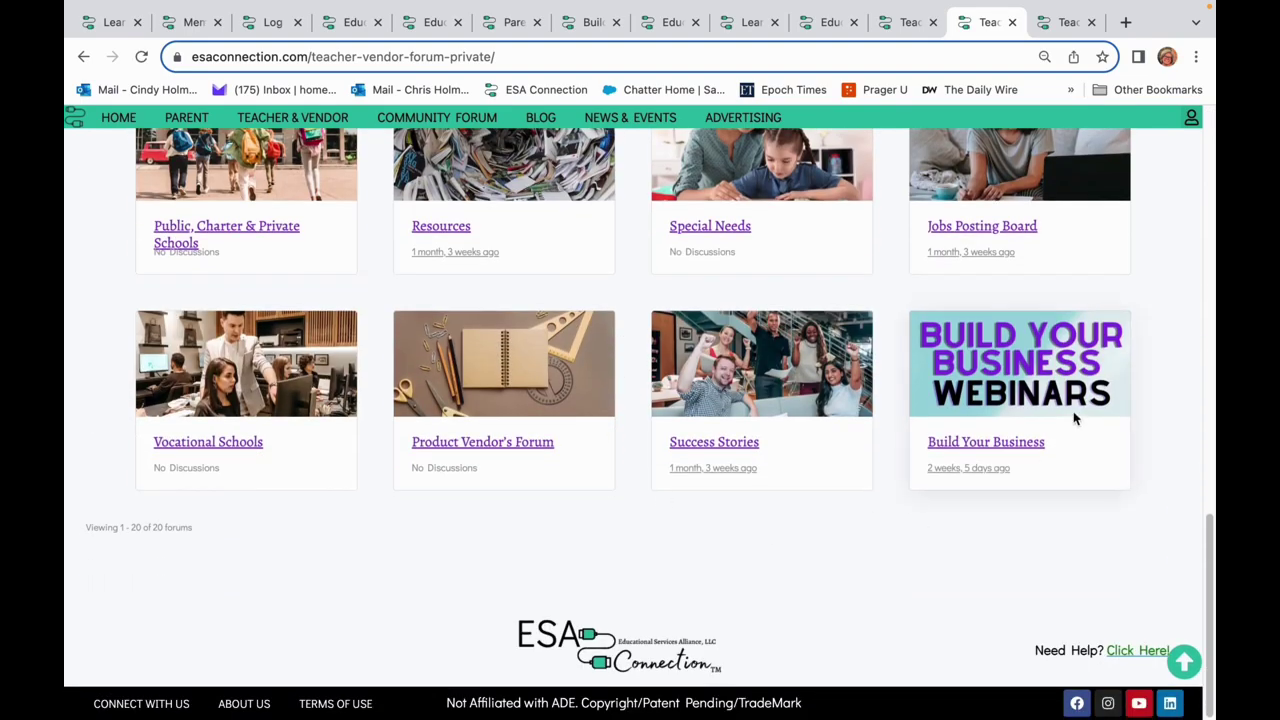
scroll(972, 423, up, 10)
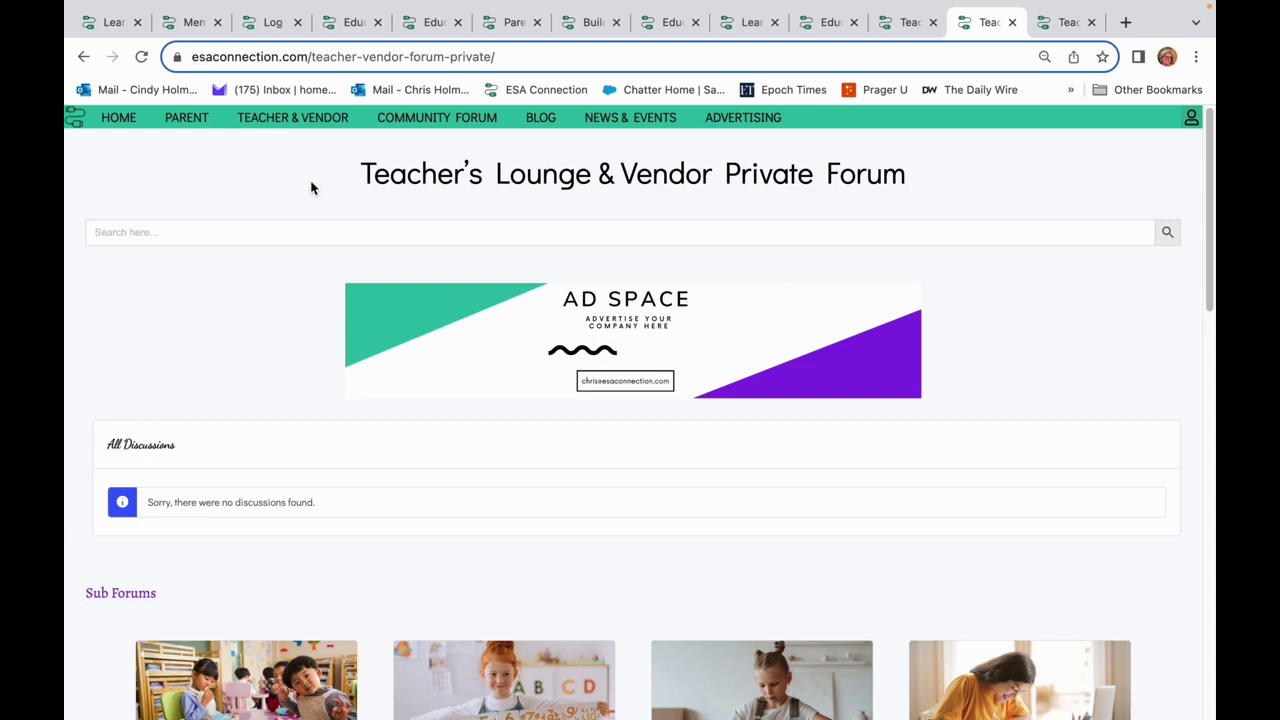
scroll(462, 442, down, 8)
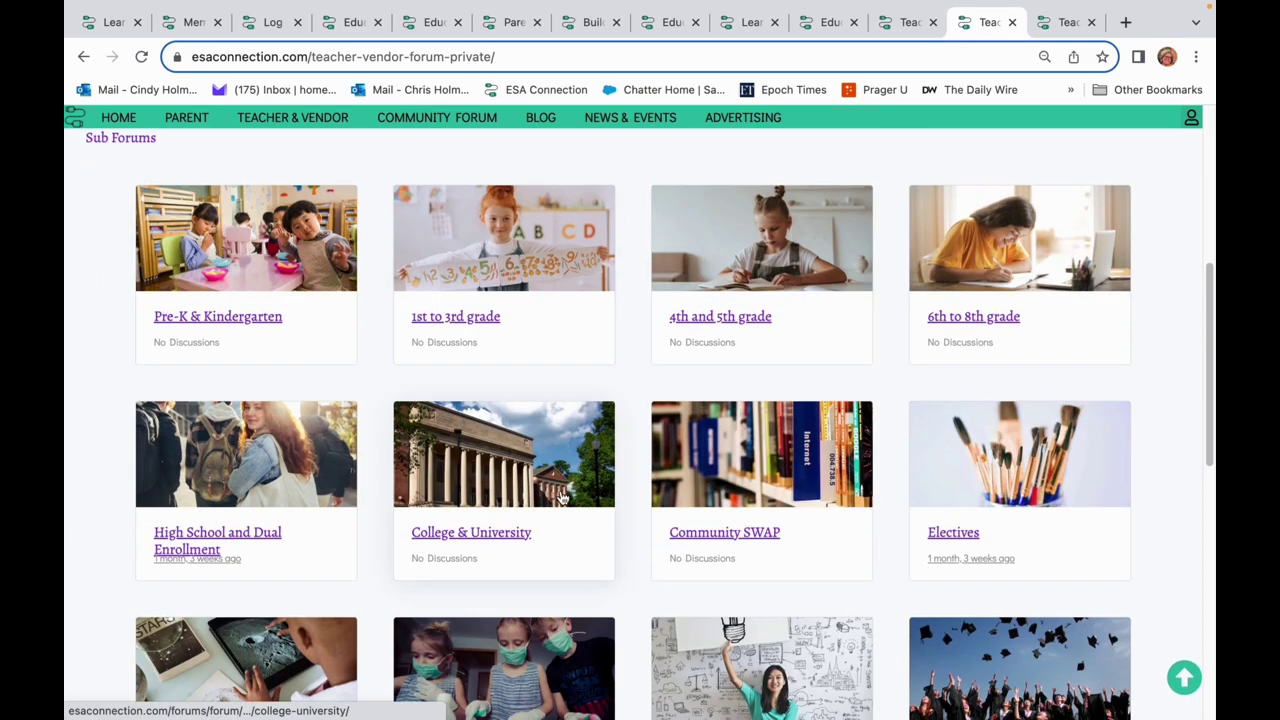
scroll(563, 497, up, 7)
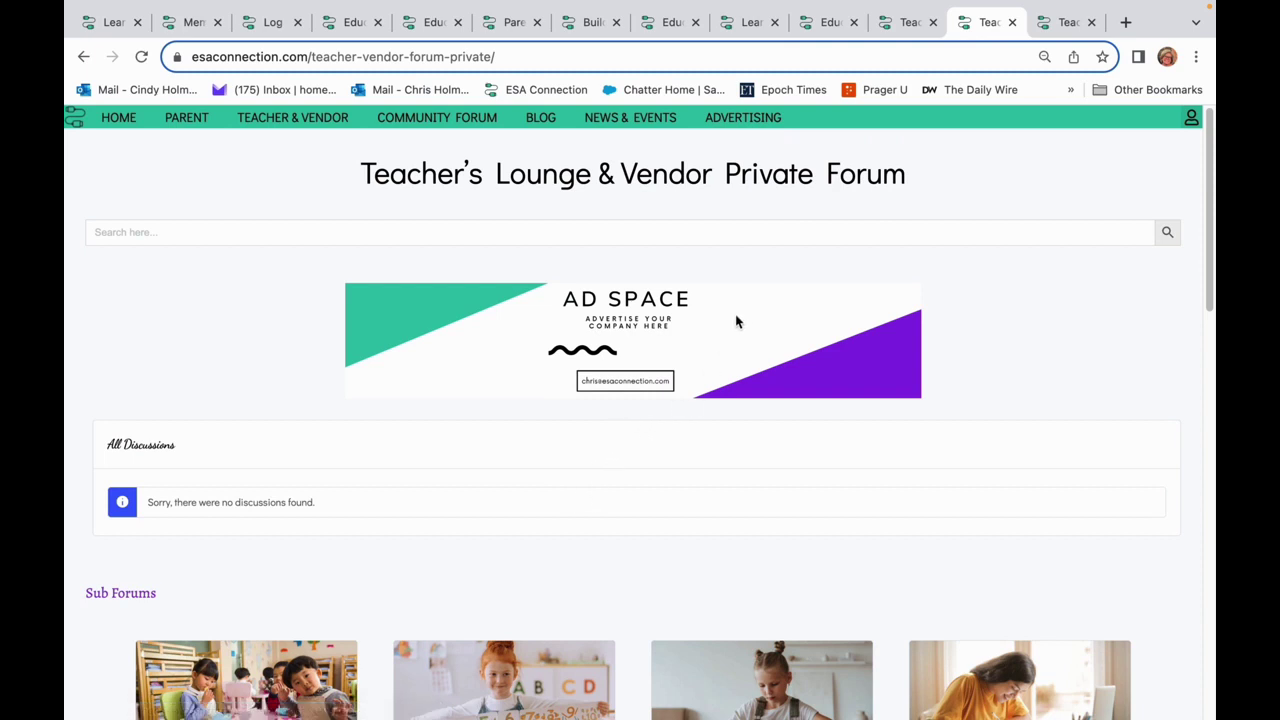
click(290, 118)
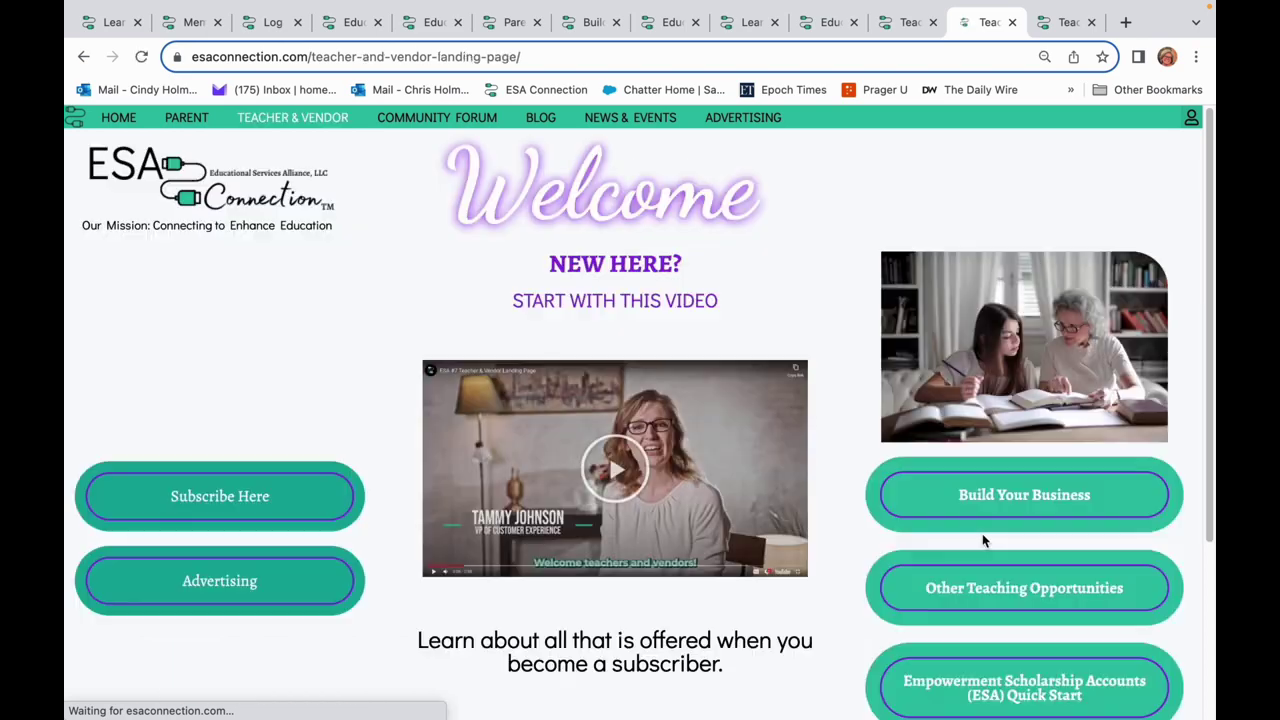
scroll(1127, 394, down, 5)
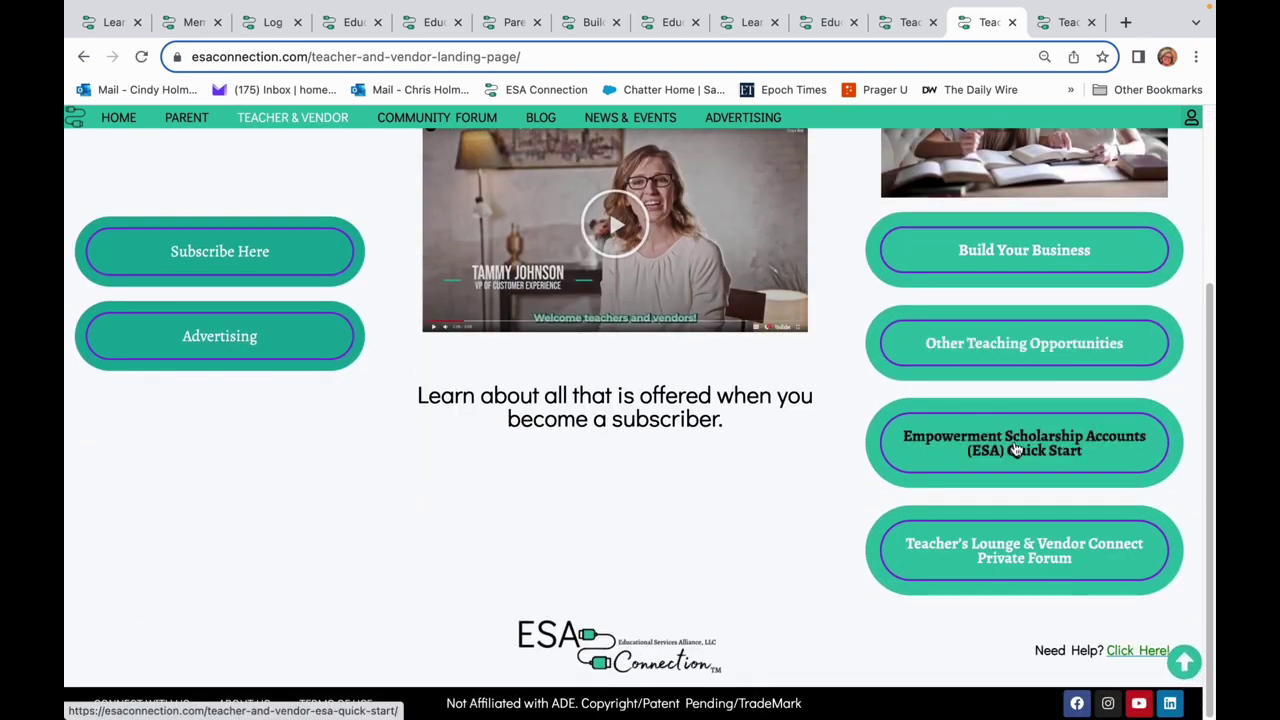
Step: Choose Vendor Dashboard from the top-right account menu to reach the Teacher Dashboard
scroll(930, 460, up, 5)
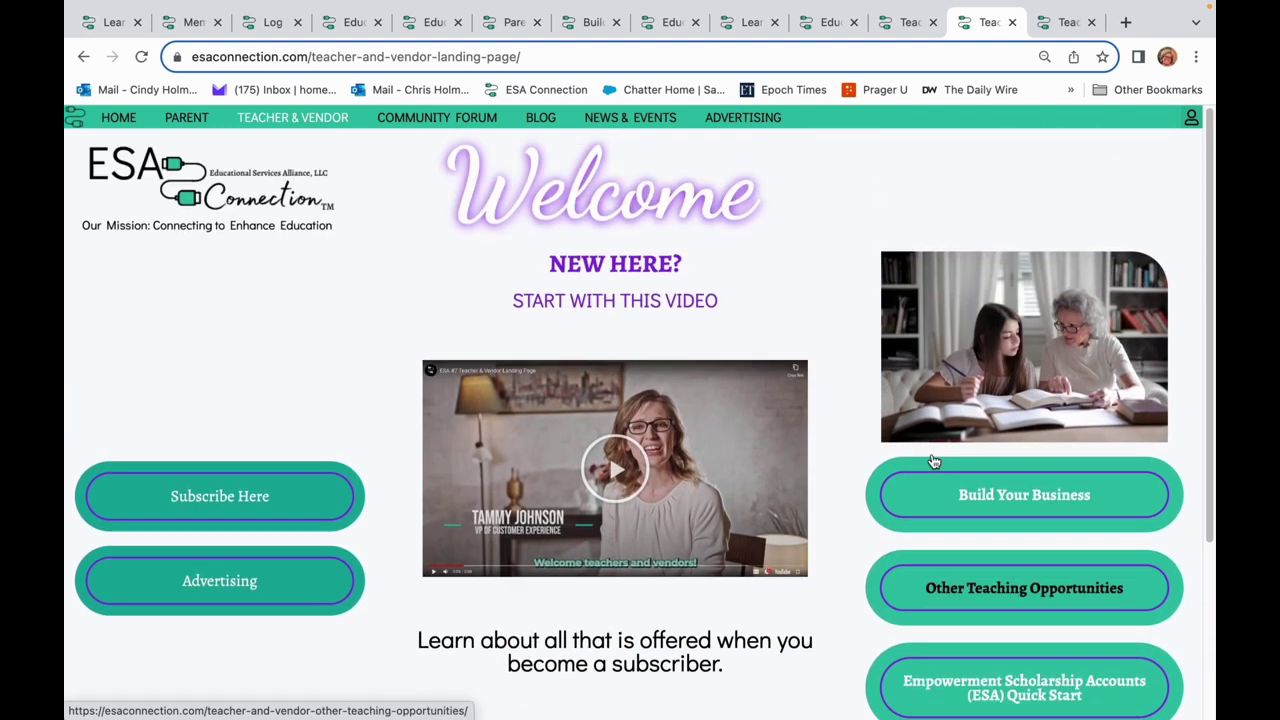
click(1193, 122)
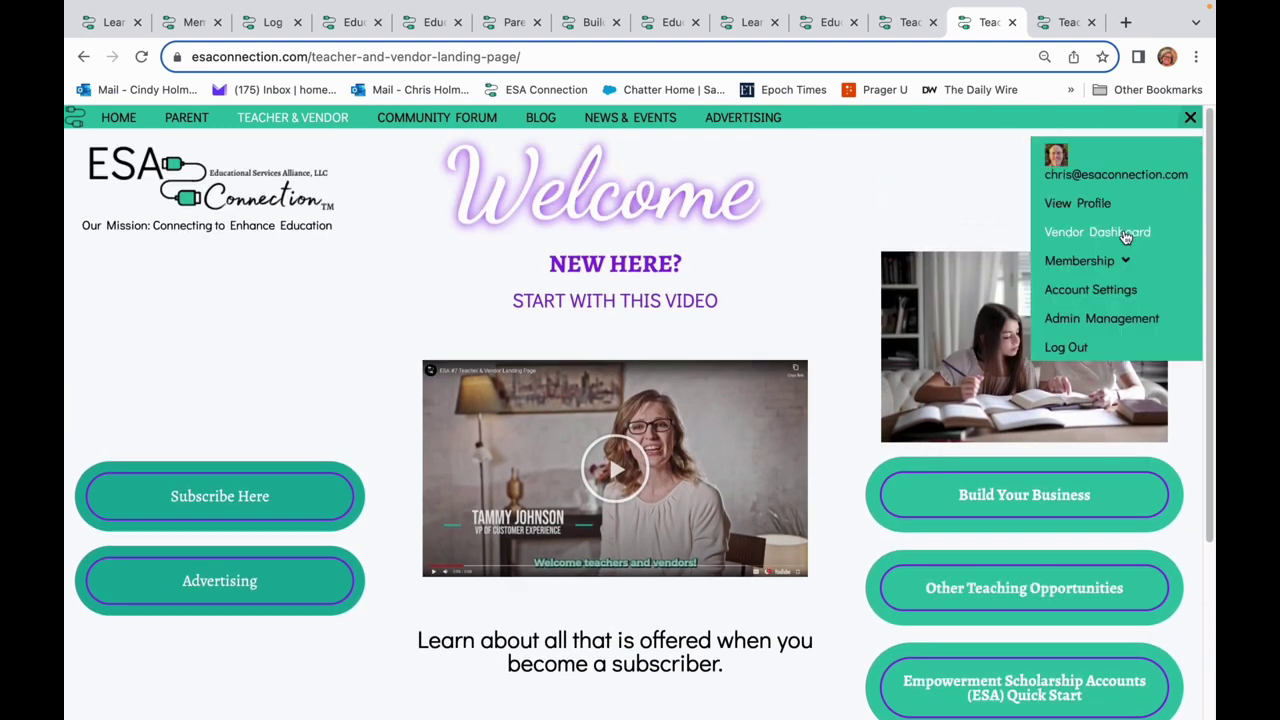
click(1080, 233)
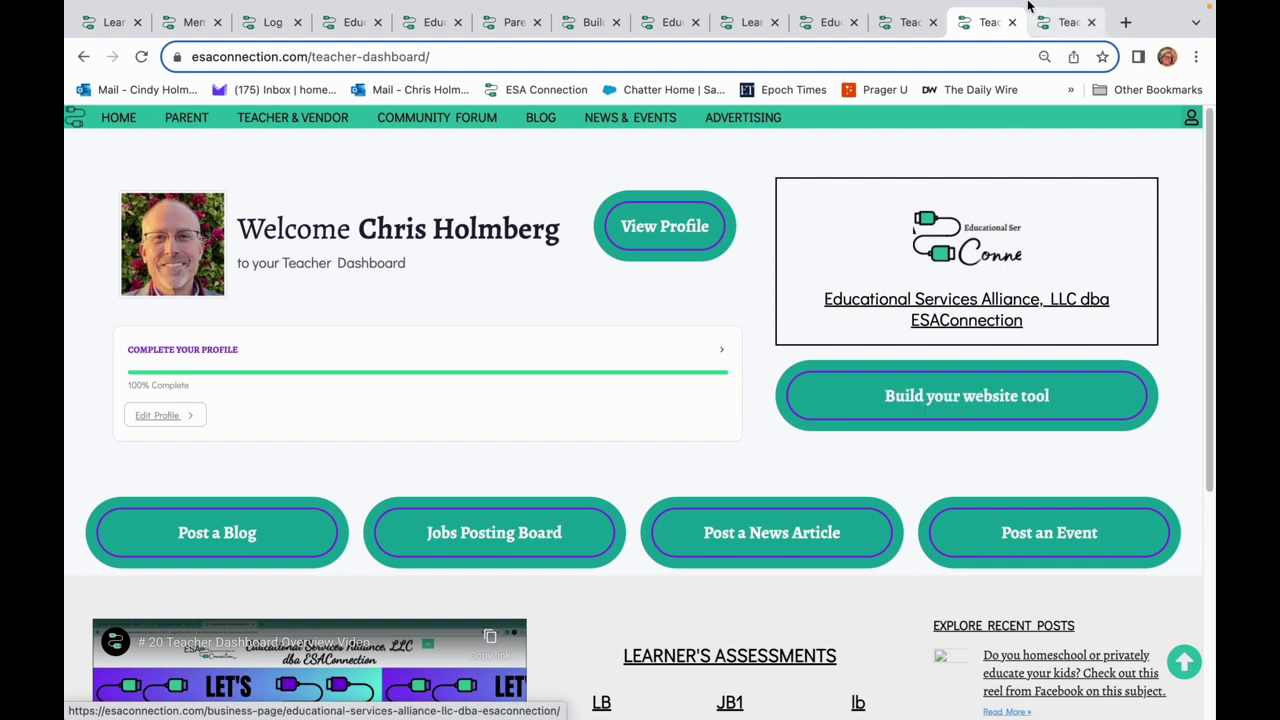
click(944, 264)
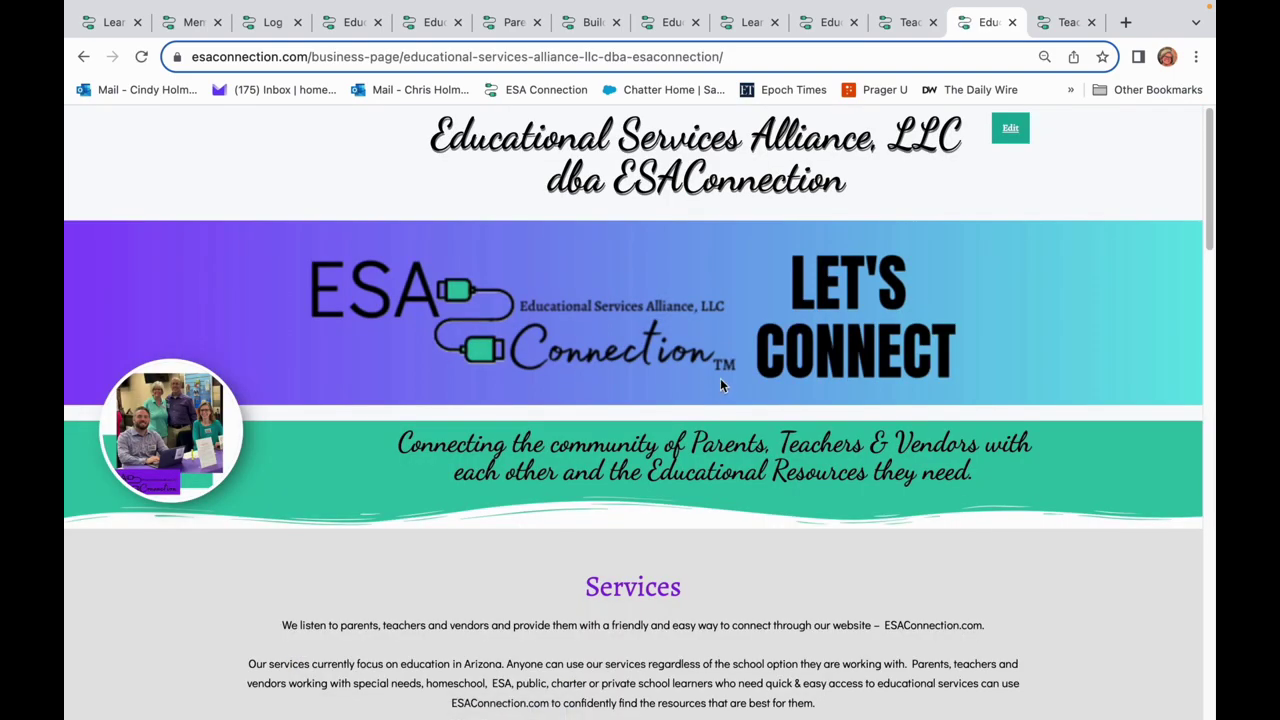
scroll(720, 378, down, 15)
scroll(720, 375, down, 6)
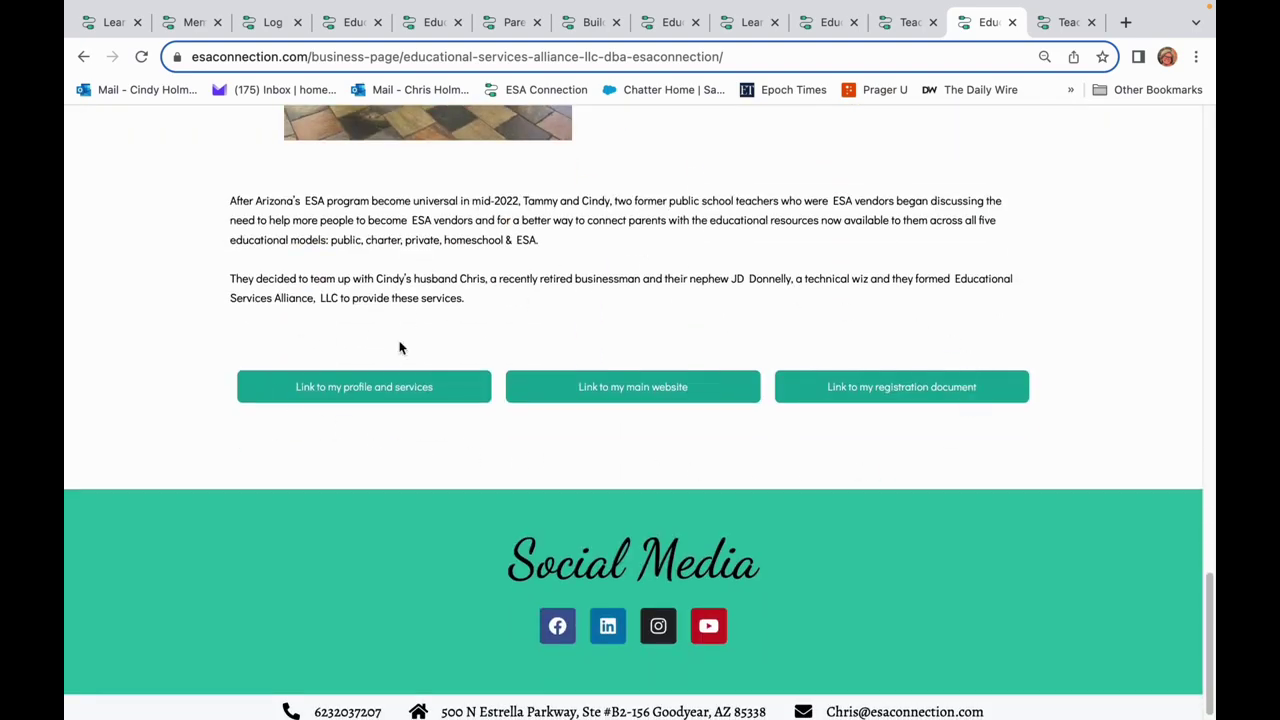
scroll(559, 515, up, 5)
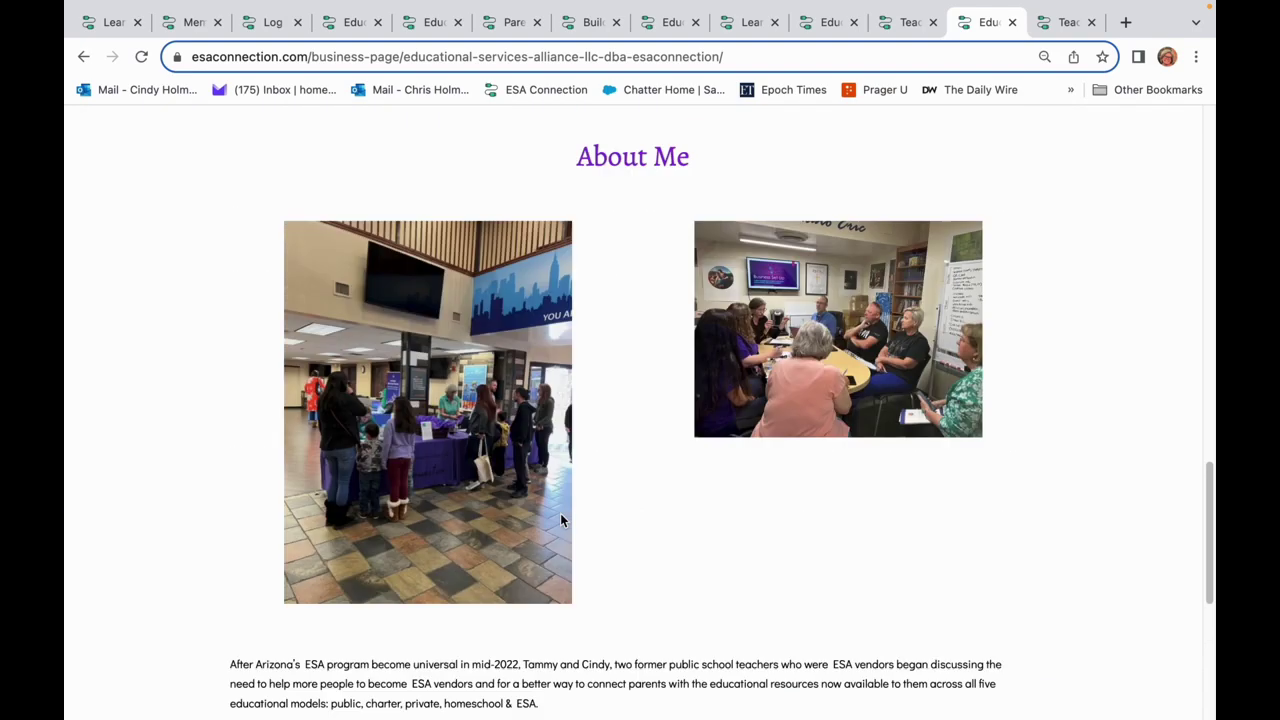
scroll(560, 520, up, 15)
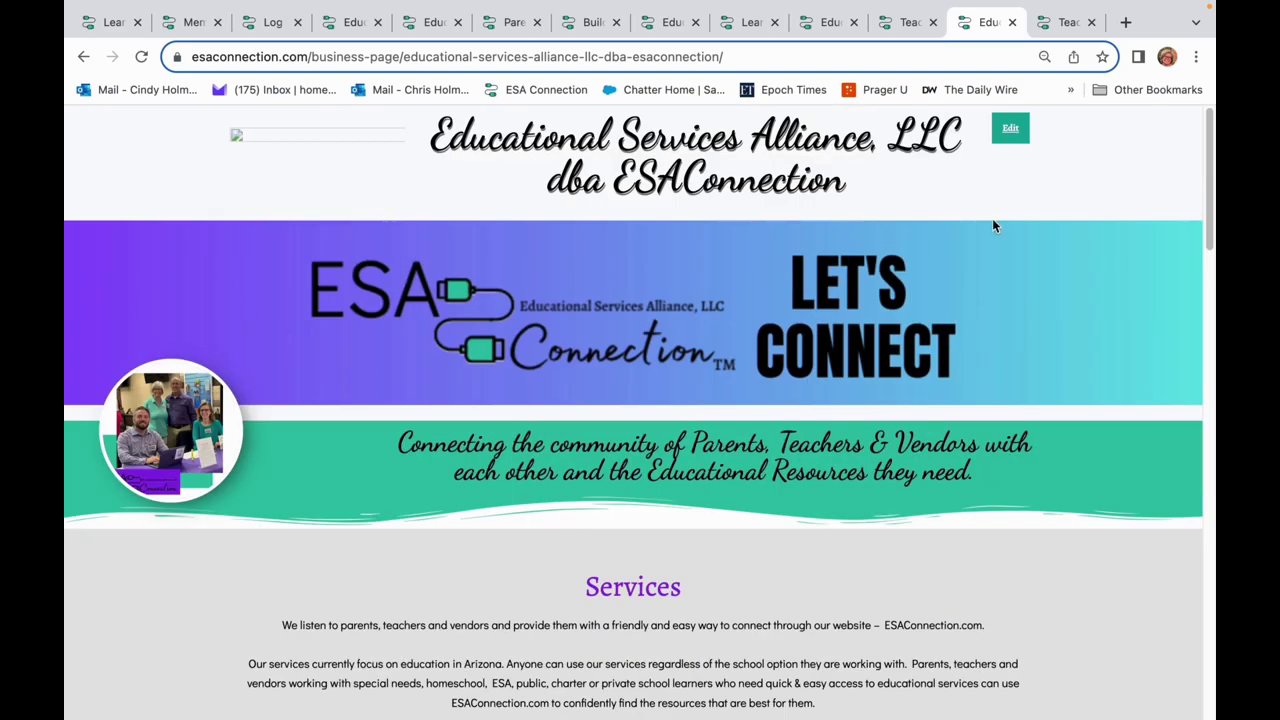
click(85, 58)
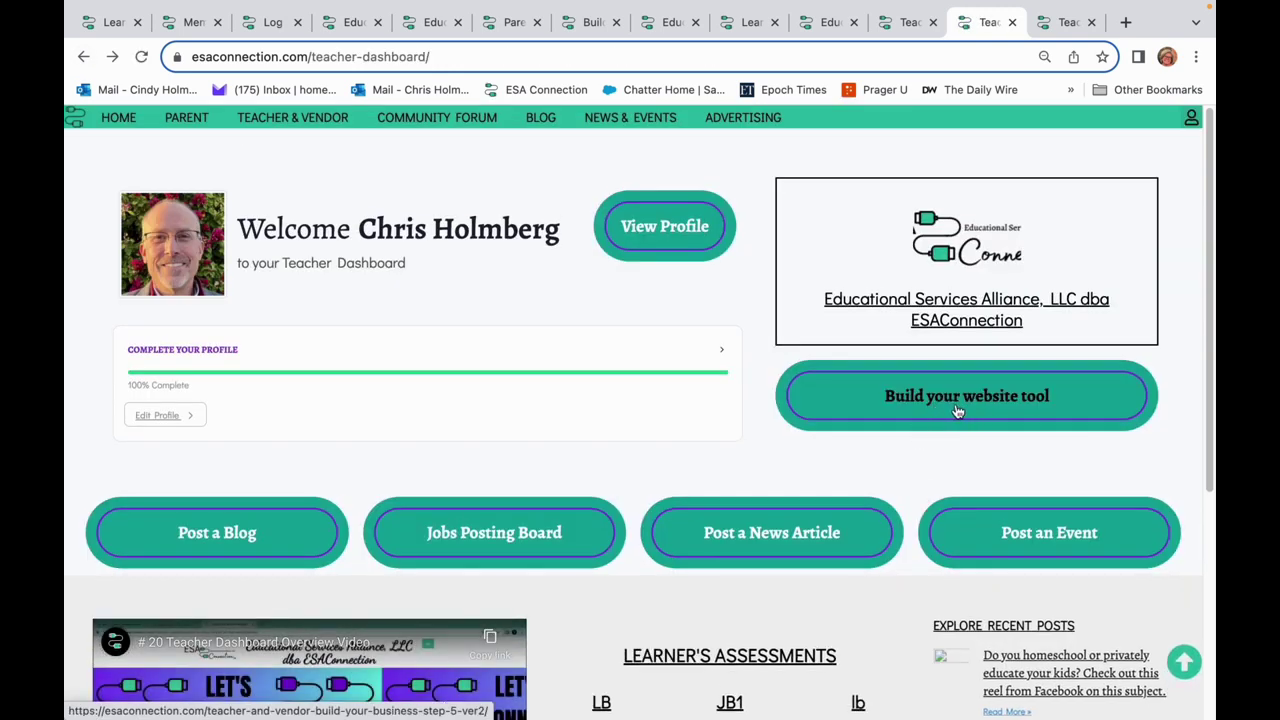
click(957, 410)
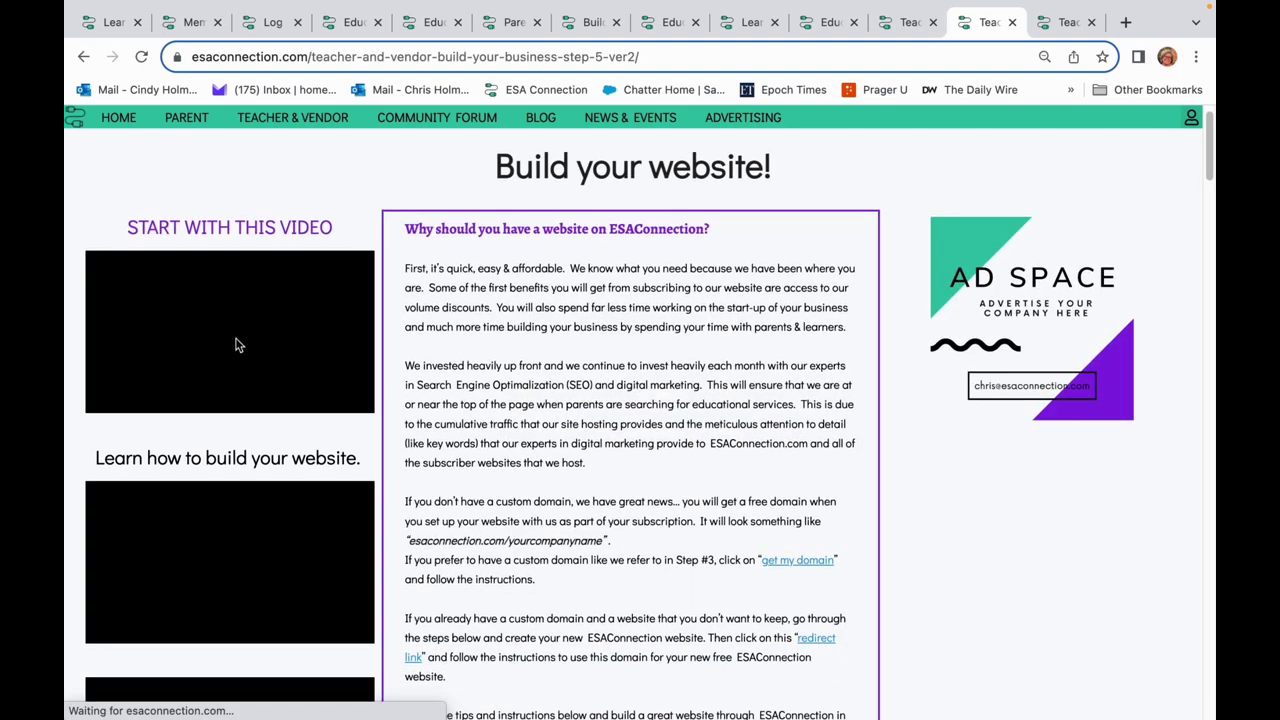
scroll(160, 300, down, 5)
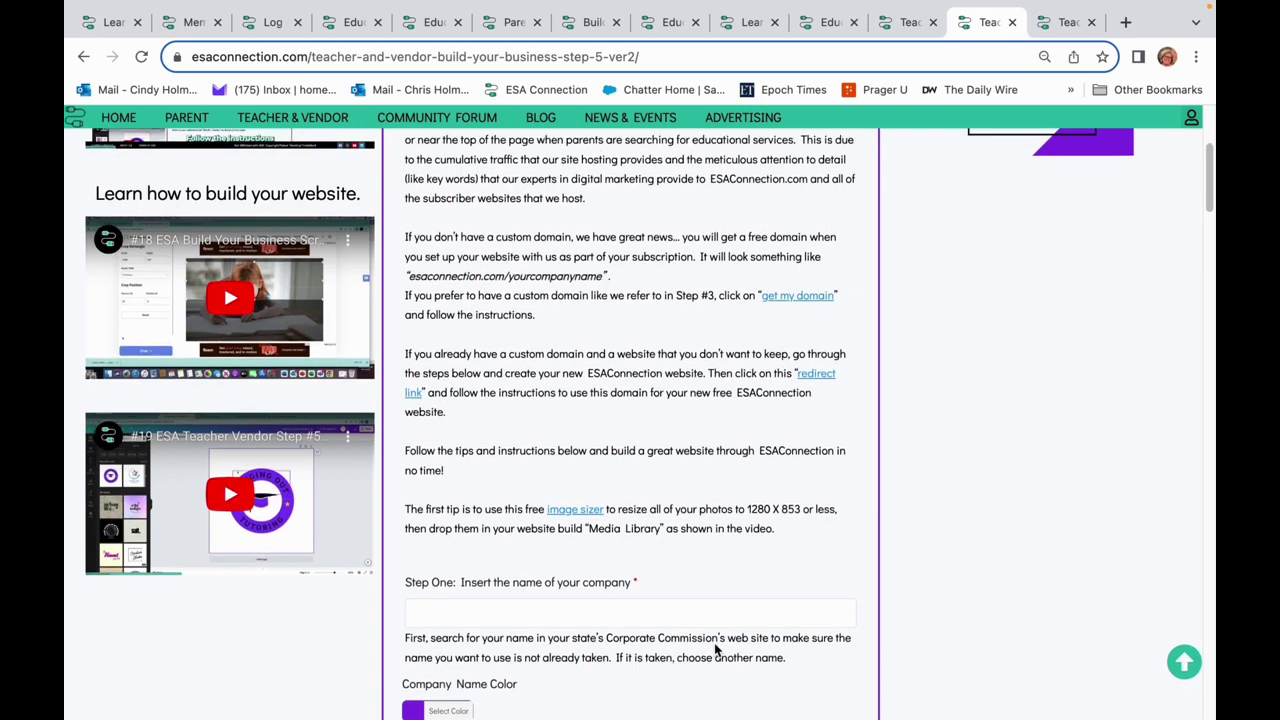
scroll(715, 651, down, 6)
scroll(715, 651, down, 20)
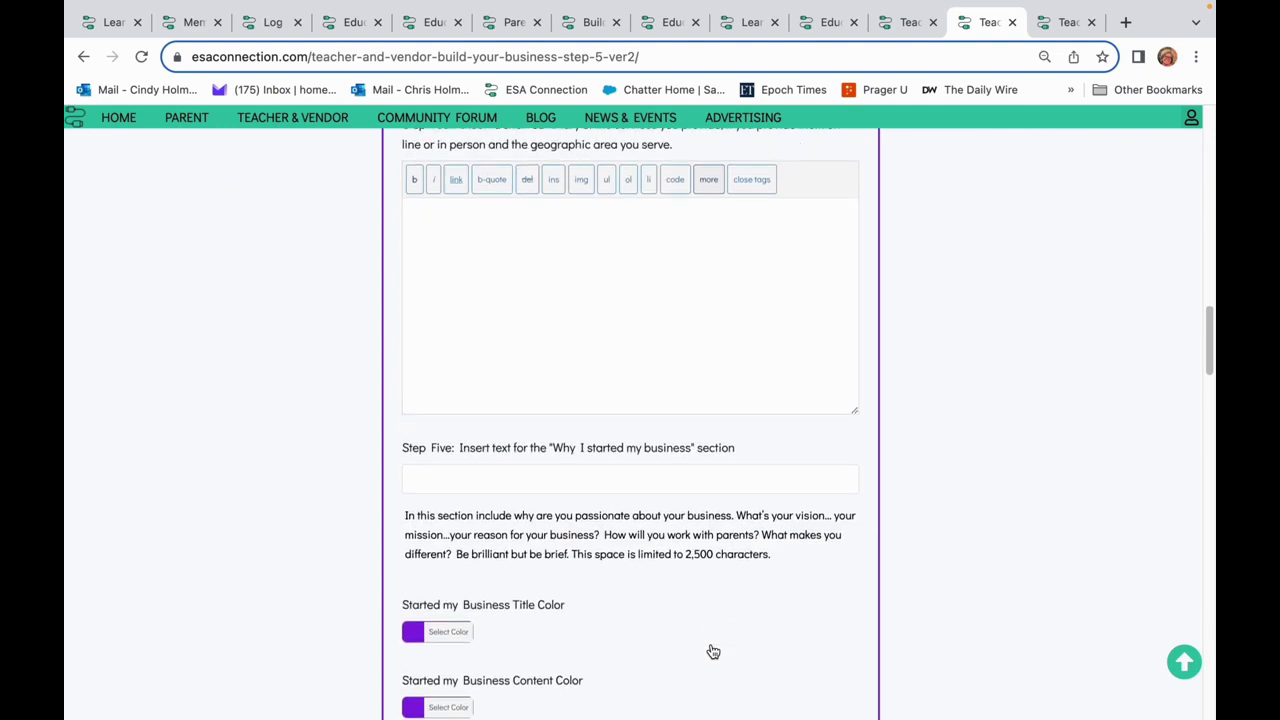
scroll(713, 651, down, 20)
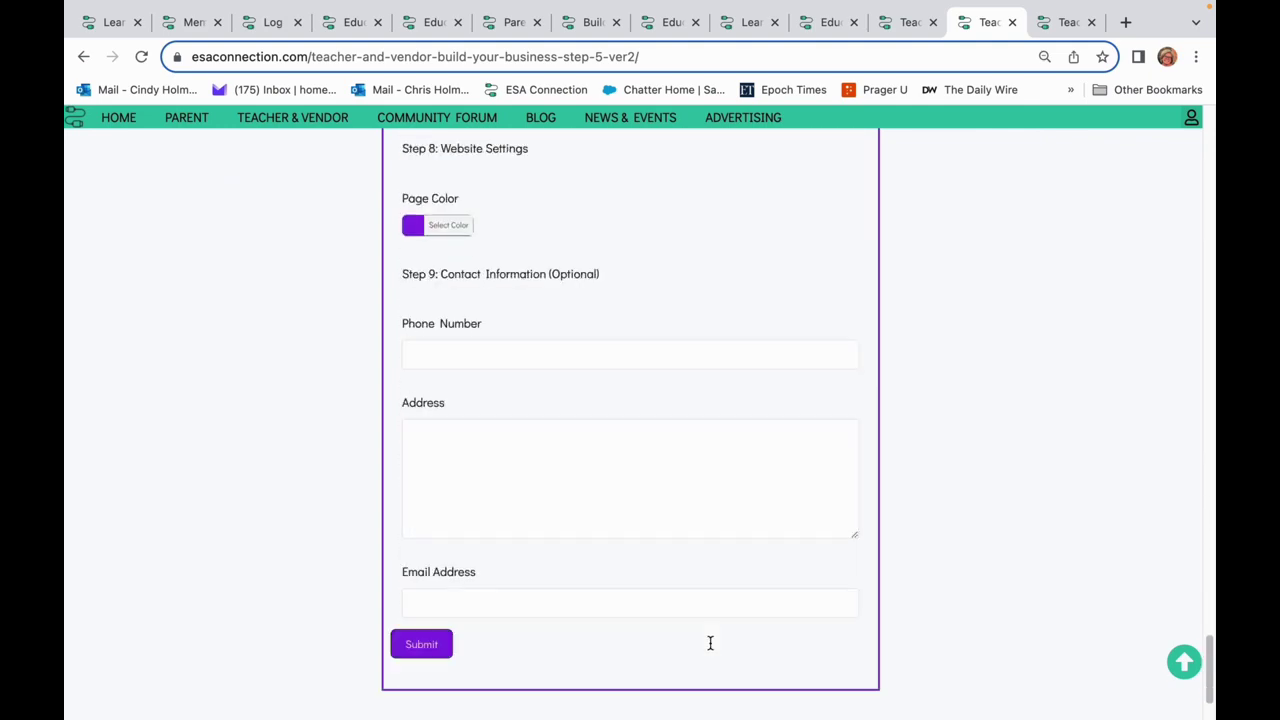
scroll(710, 642, up, 15)
scroll(710, 642, up, 20)
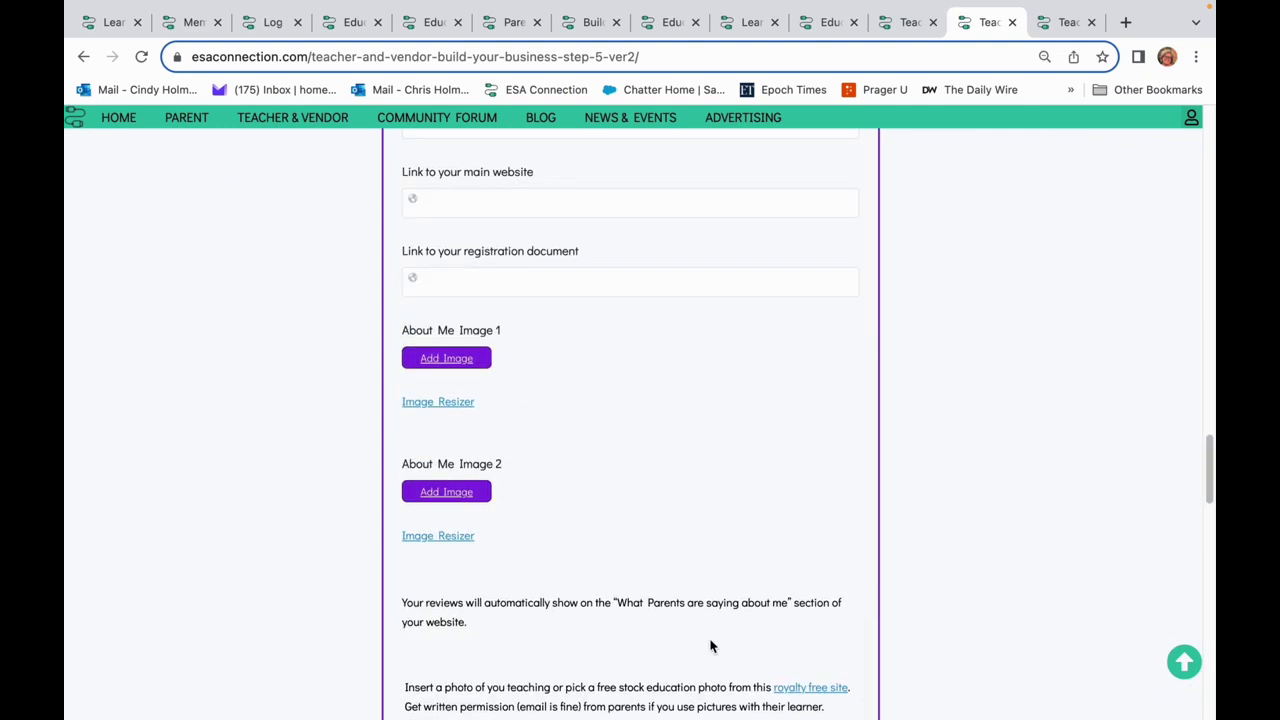
scroll(710, 640, up, 20)
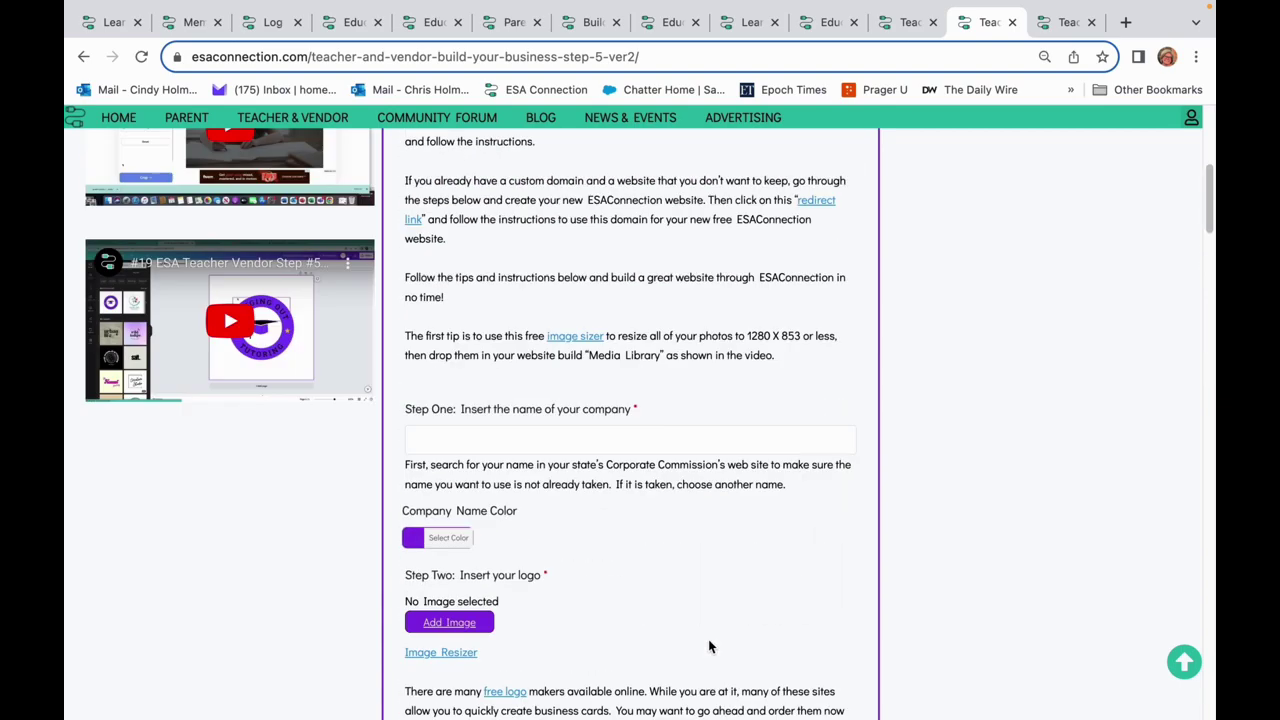
scroll(708, 647, up, 3)
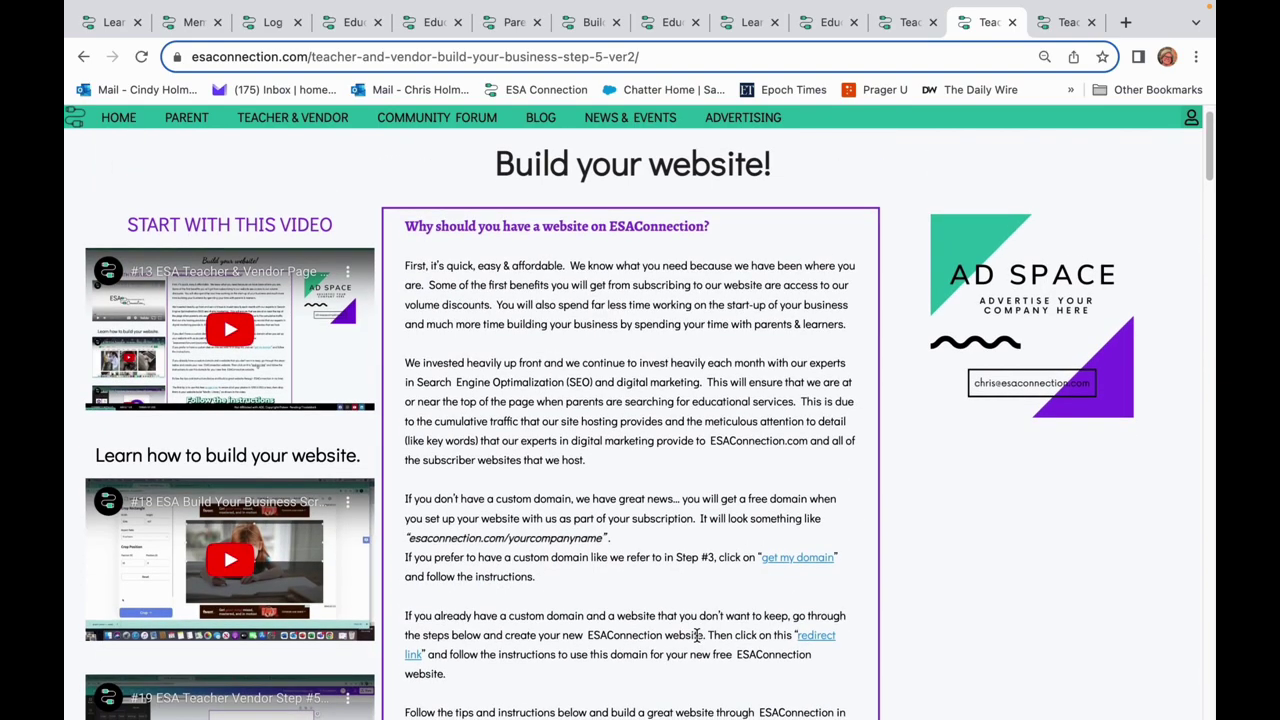
scroll(697, 636, down, 15)
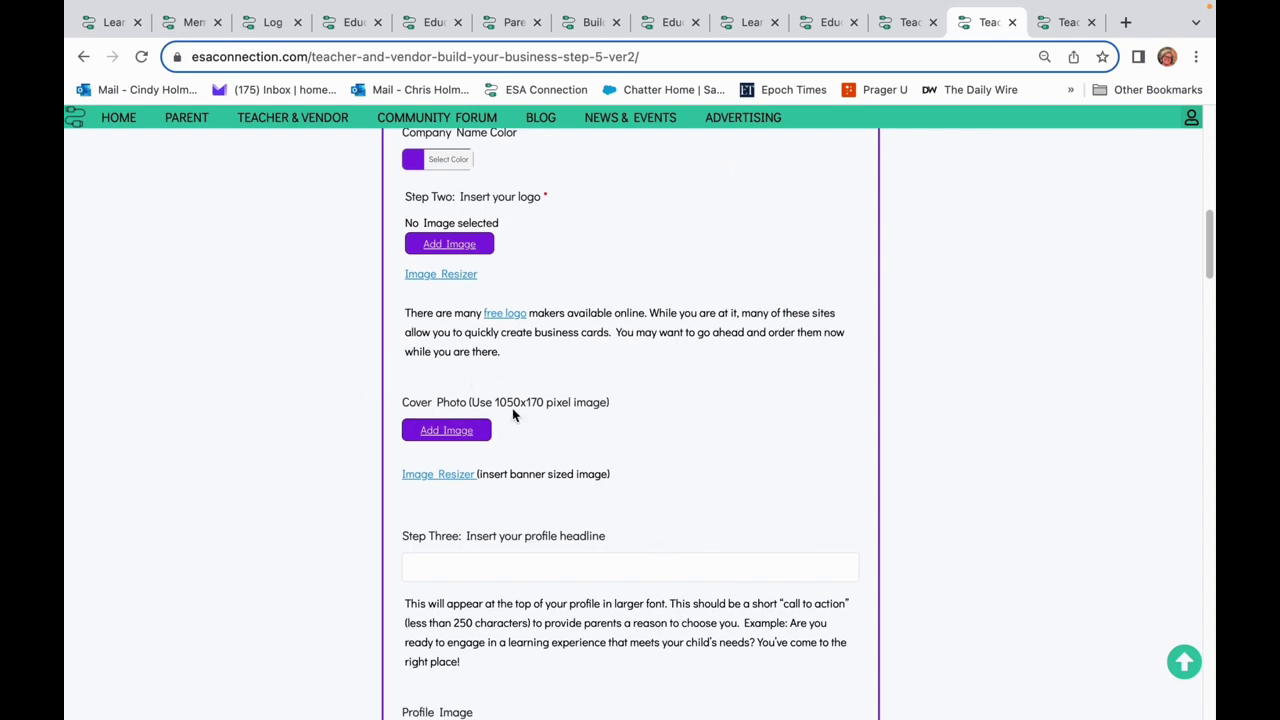
scroll(501, 407, up, 5)
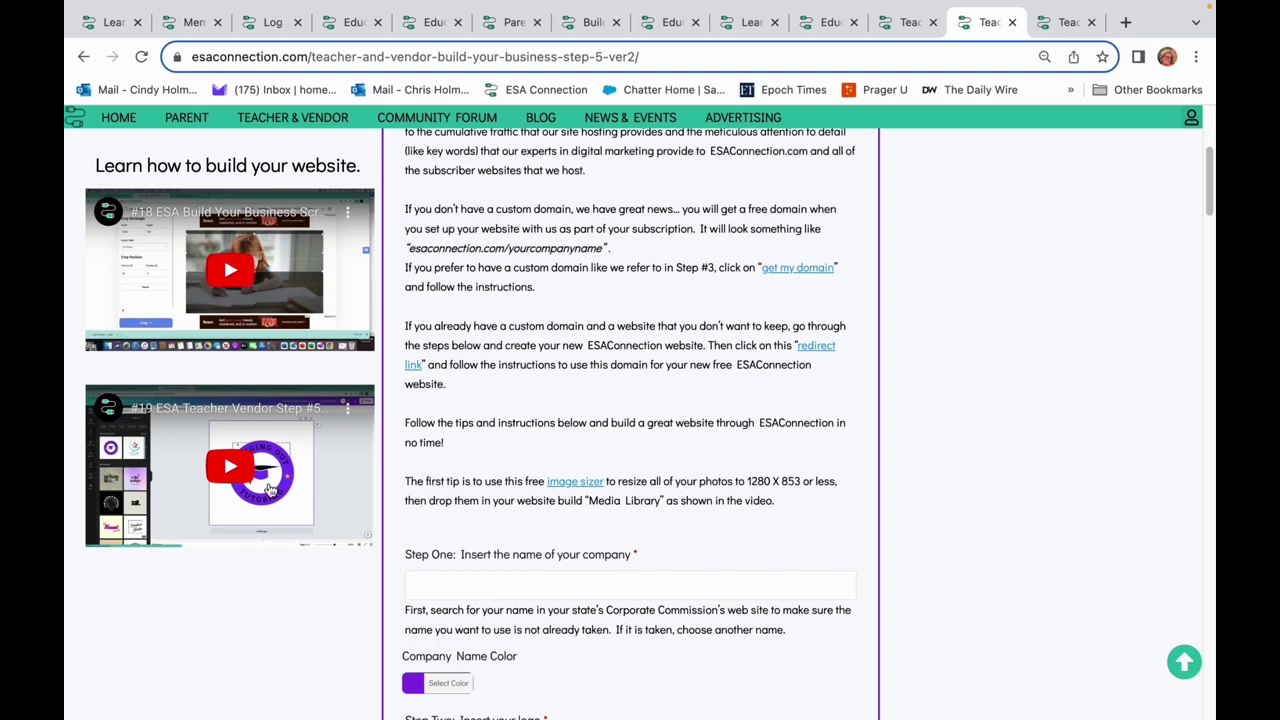
scroll(198, 500, up, 4)
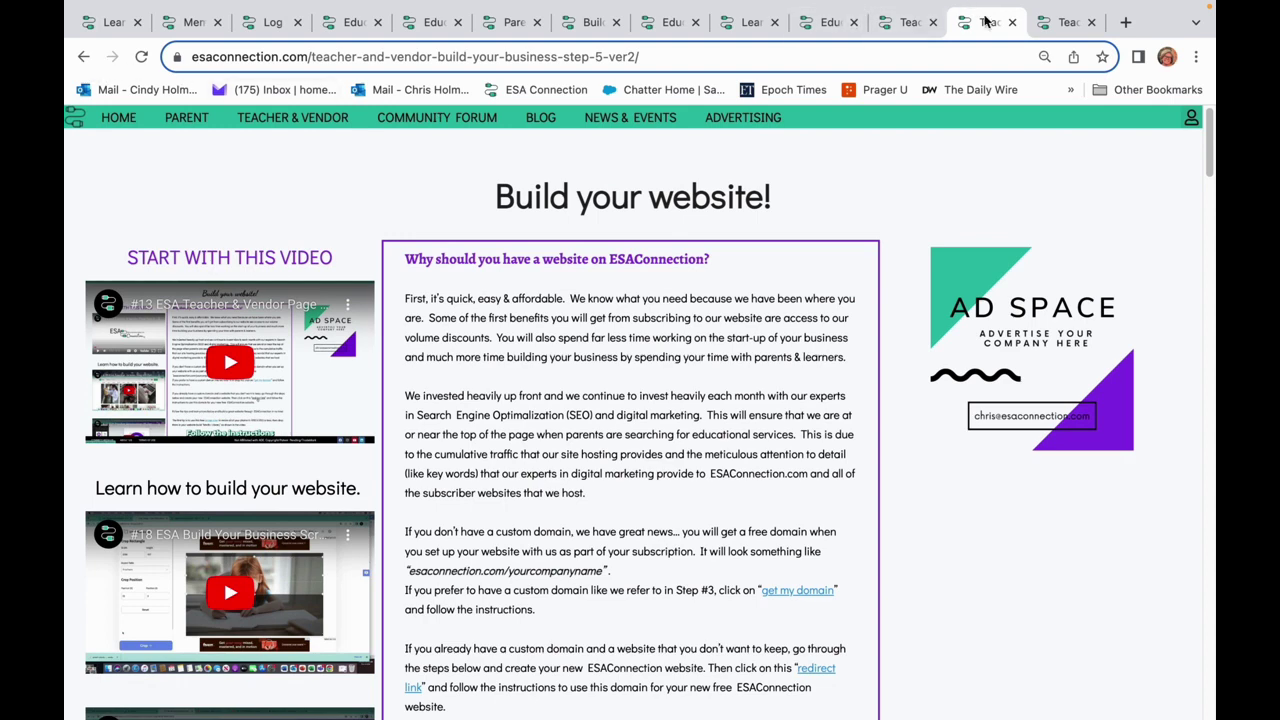
Step: Switch to the Teacher Dashboard and open the vendor's own profile page
click(1062, 22)
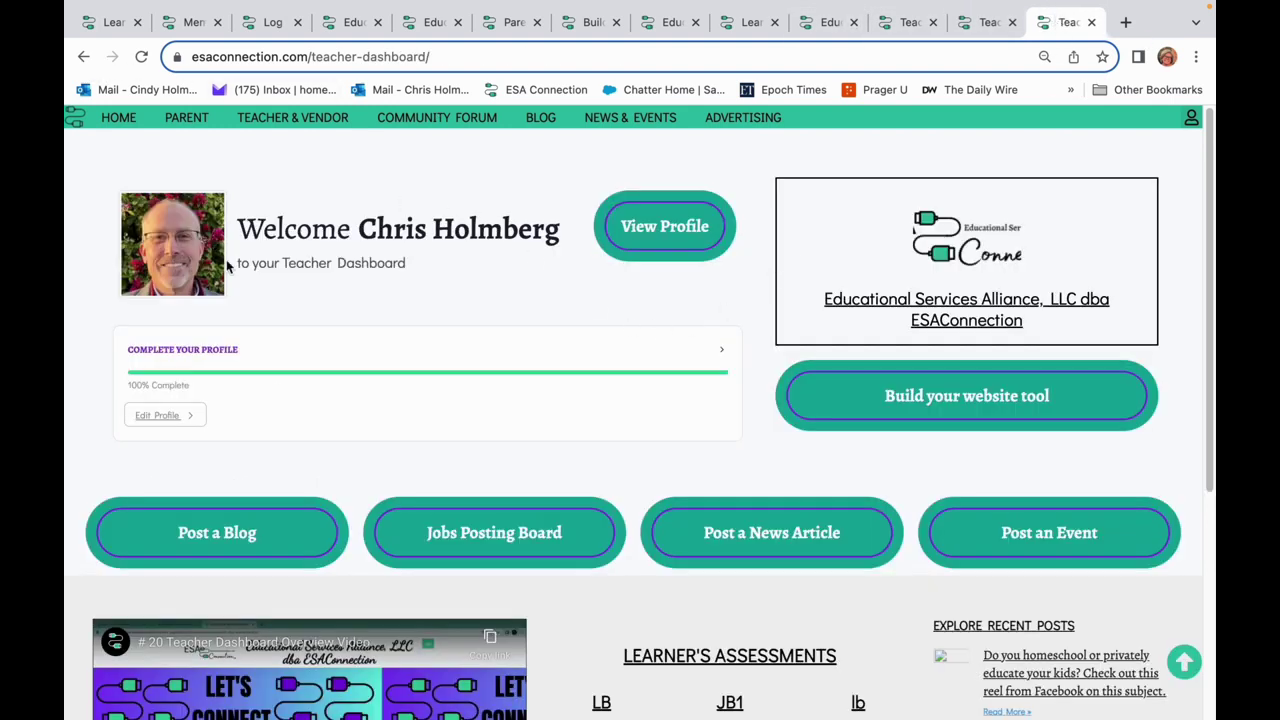
click(648, 231)
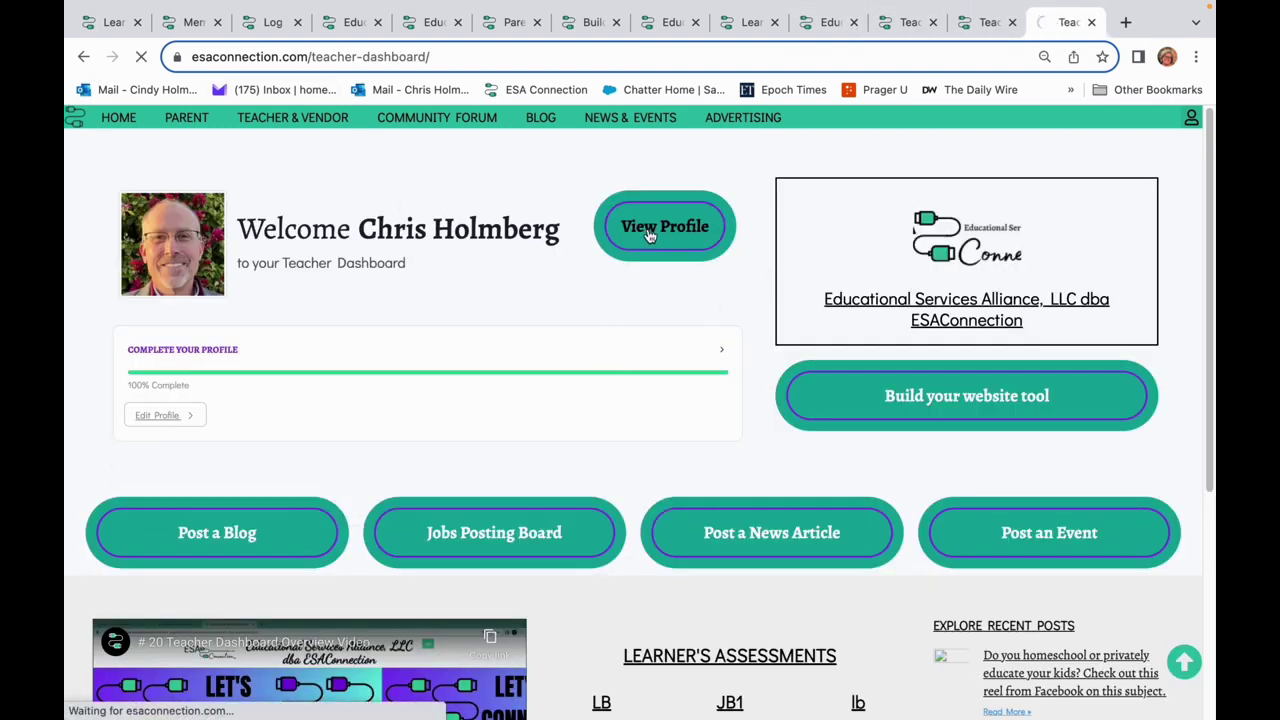
click(469, 340)
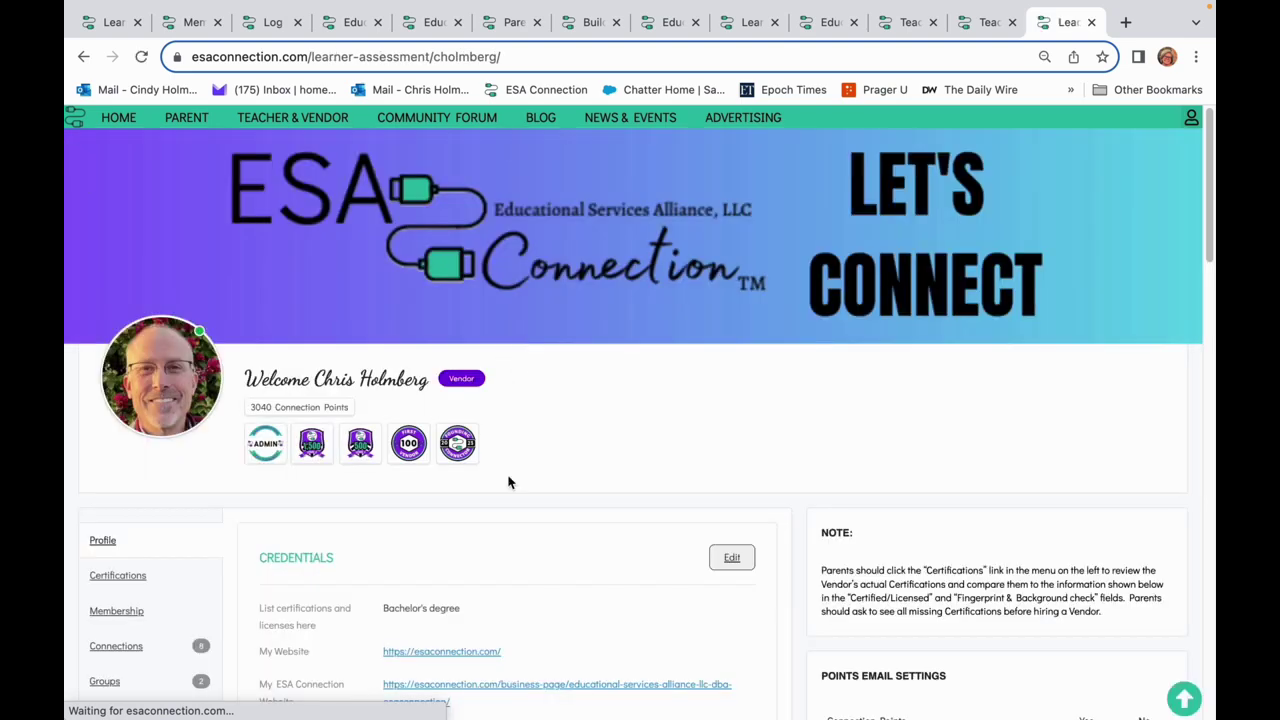
Step: Review the profile's credentials, badges and connection points, then open Credentials for editing
scroll(508, 482, down, 10)
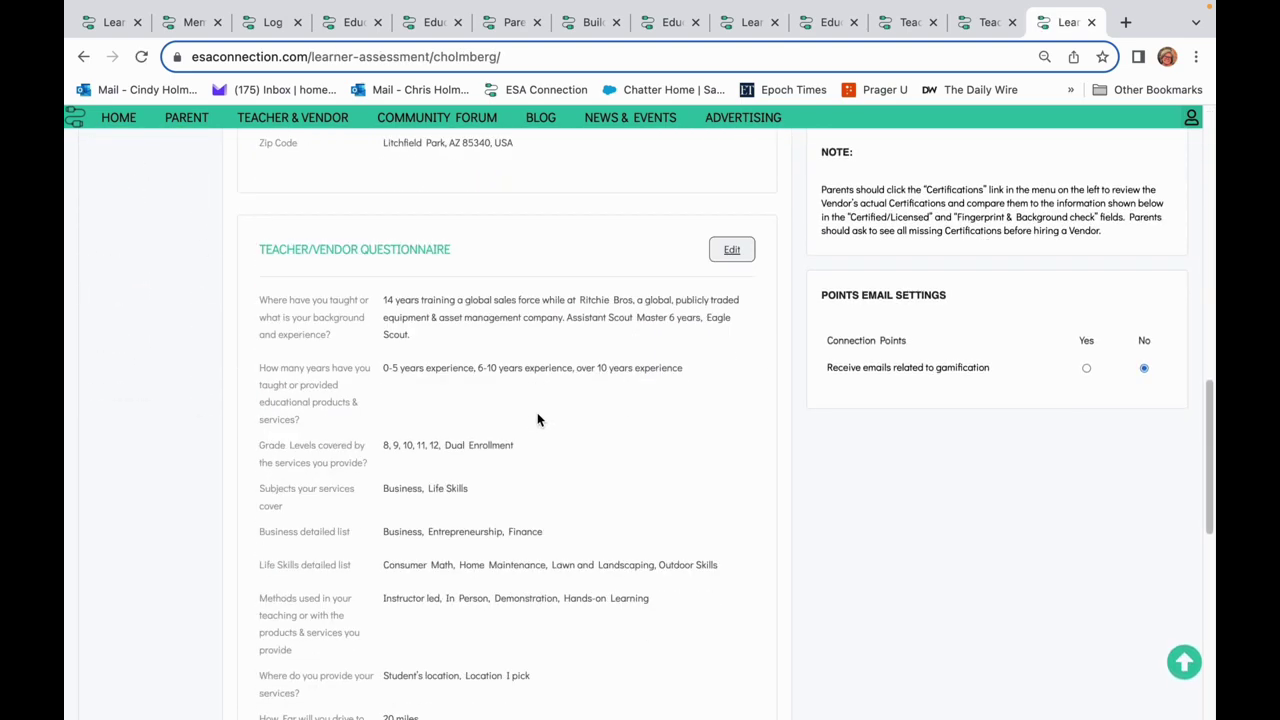
scroll(537, 417, down, 5)
scroll(537, 417, up, 7)
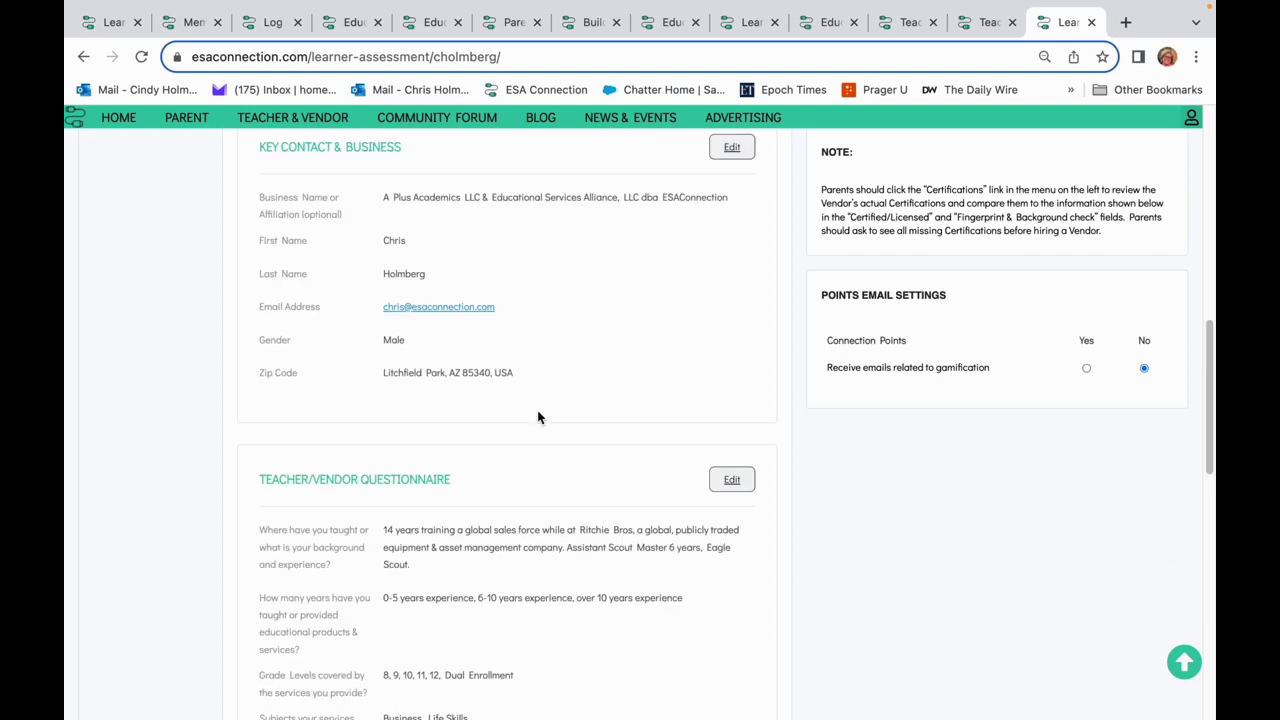
scroll(537, 417, up, 10)
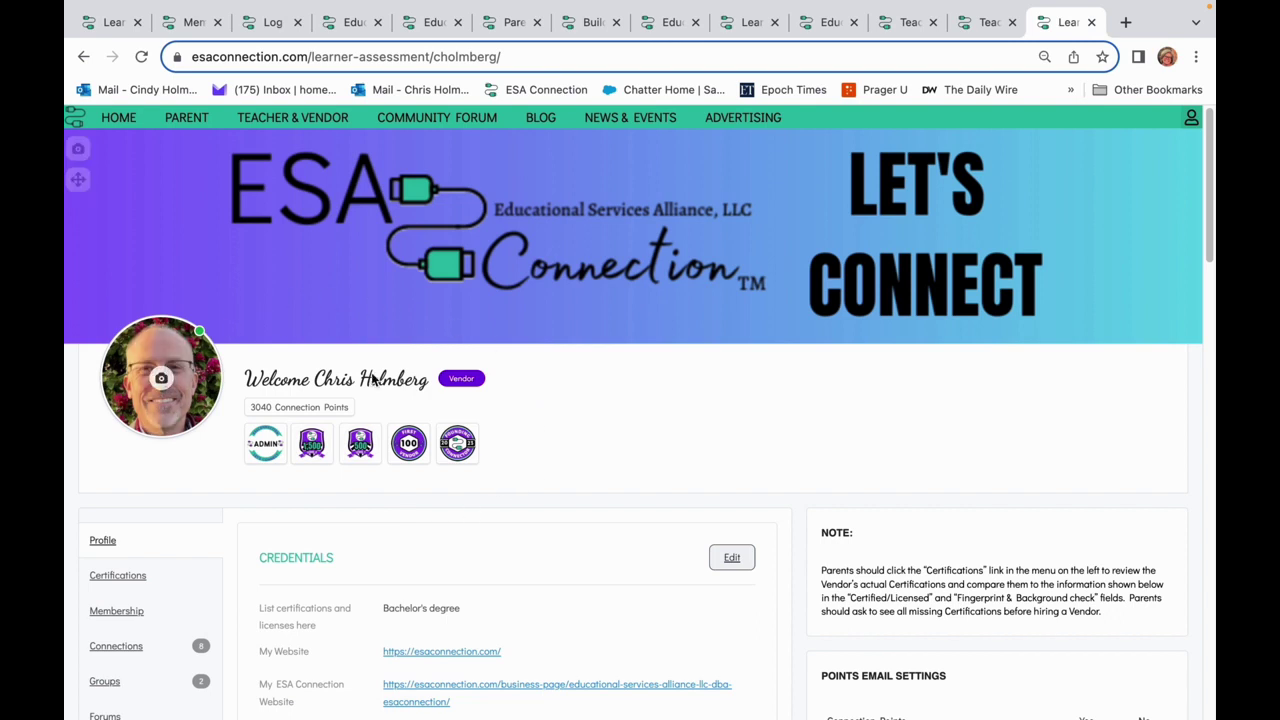
scroll(636, 545, down, 1)
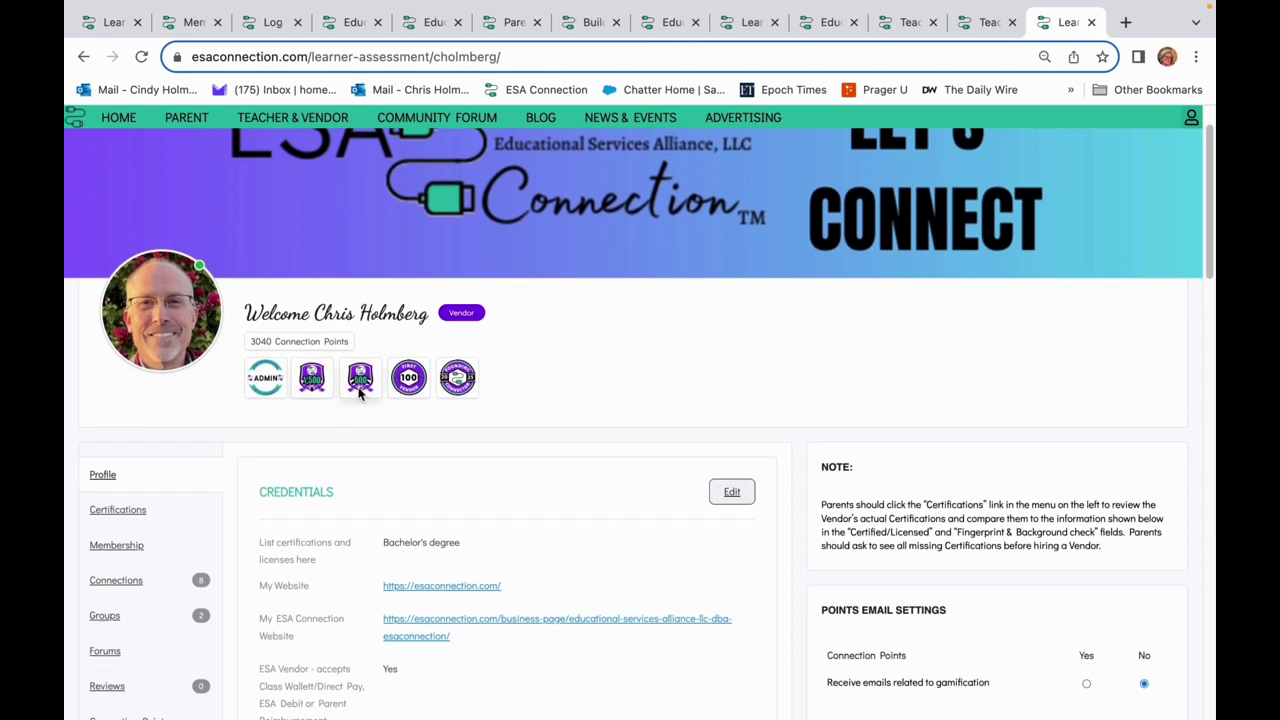
mouse_move(361, 393)
mouse_move(317, 392)
scroll(604, 560, down, 1)
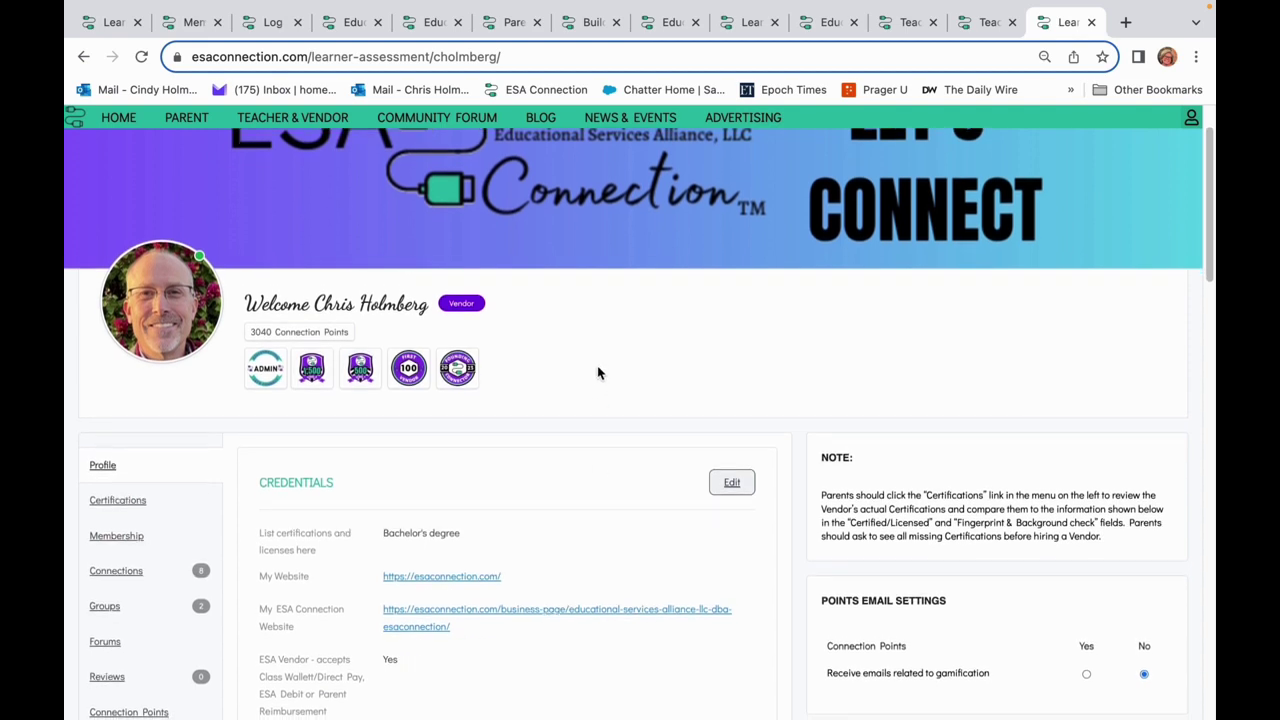
scroll(597, 373, down, 1)
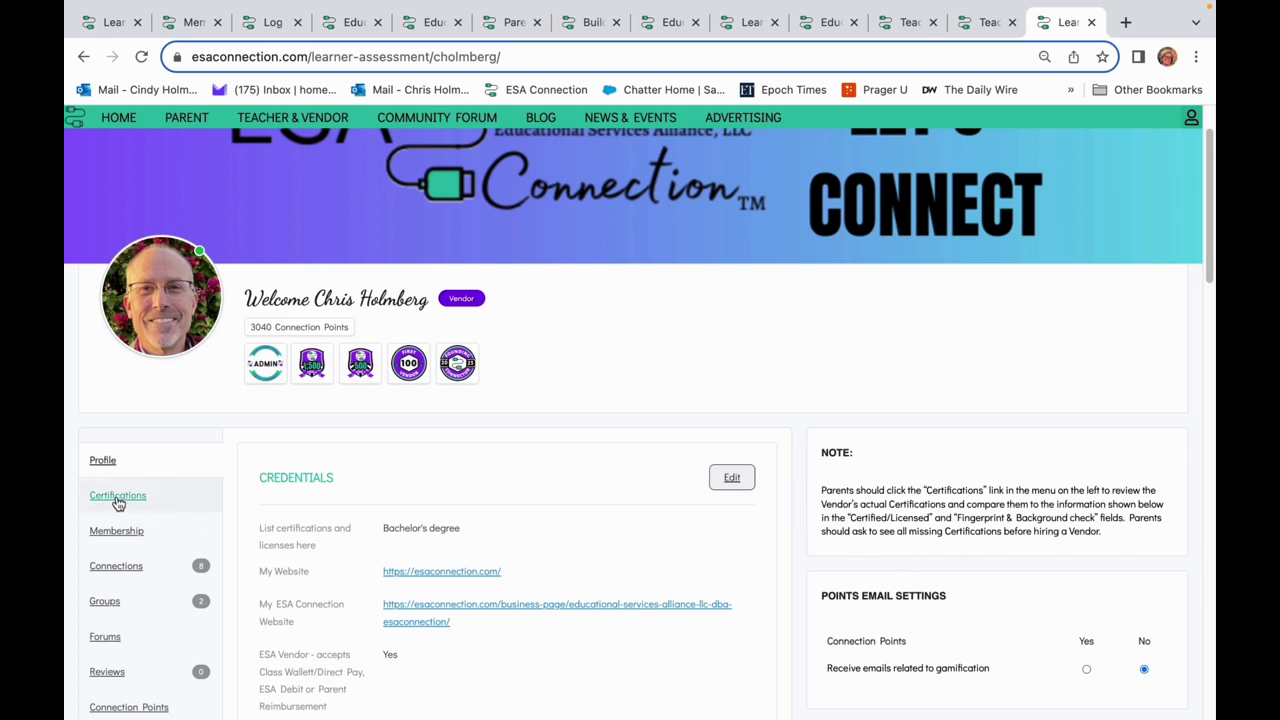
click(733, 484)
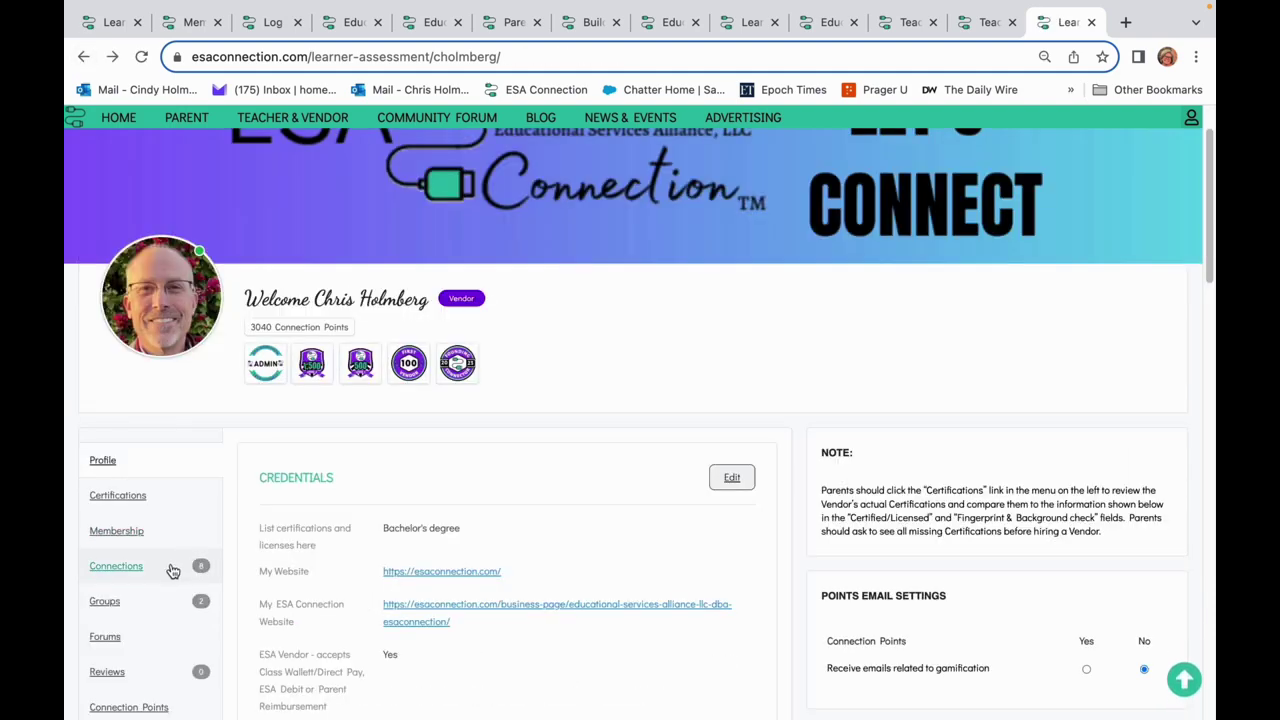
scroll(165, 500, down, 2)
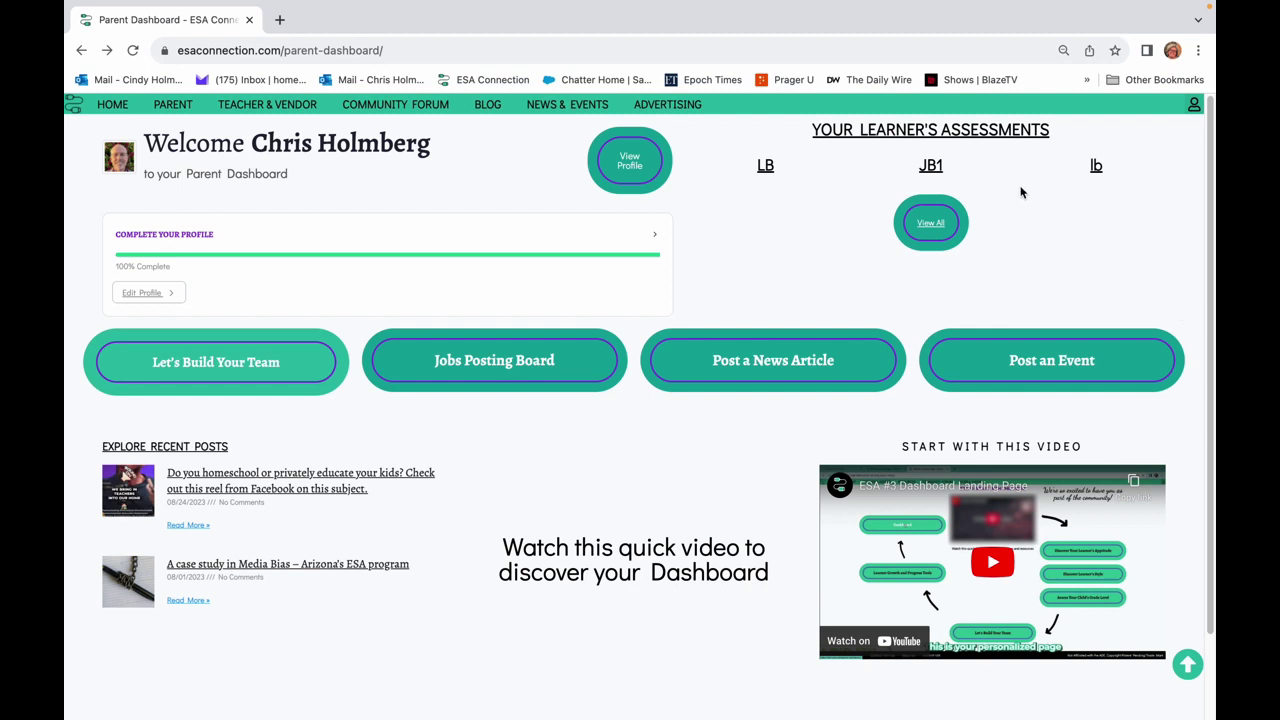
click(930, 225)
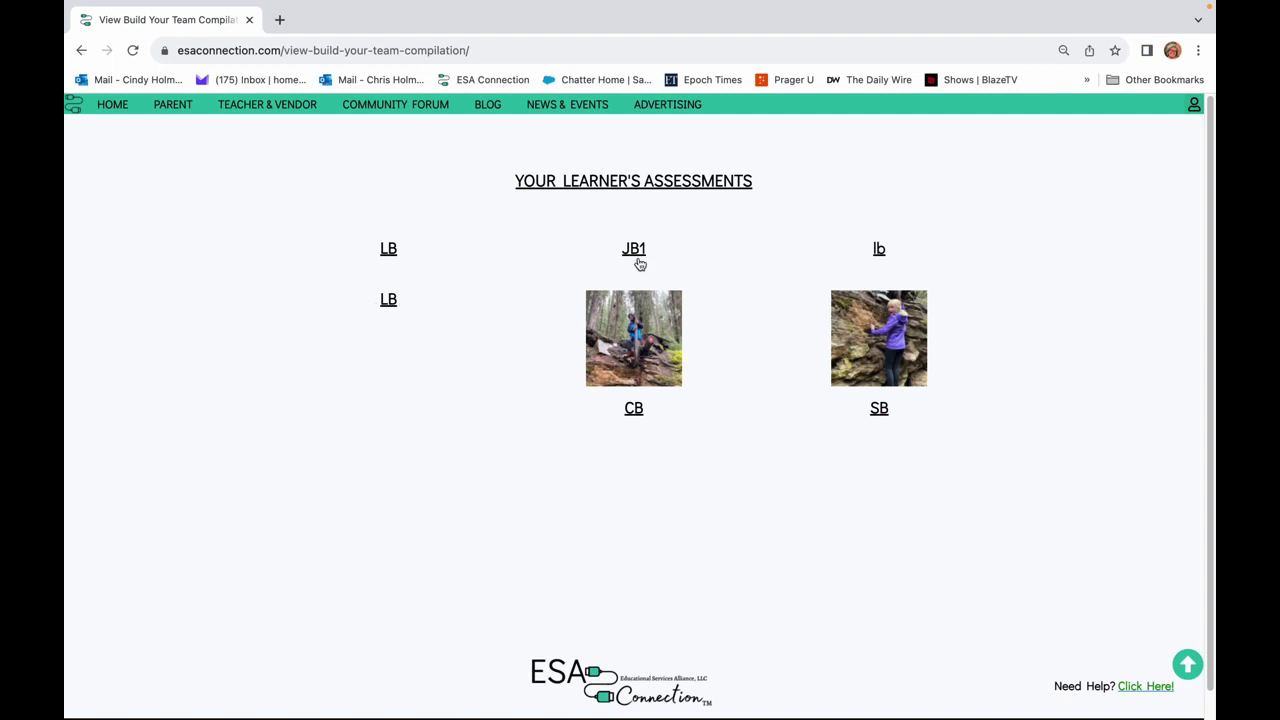
click(82, 51)
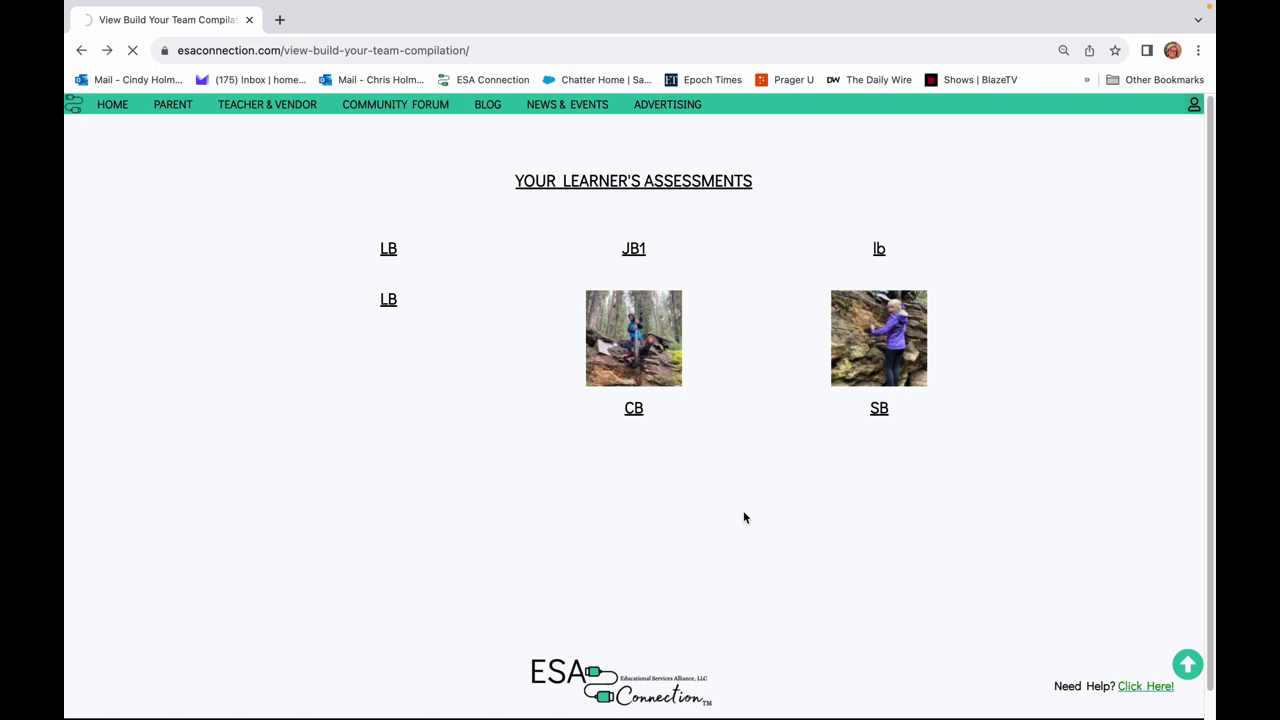